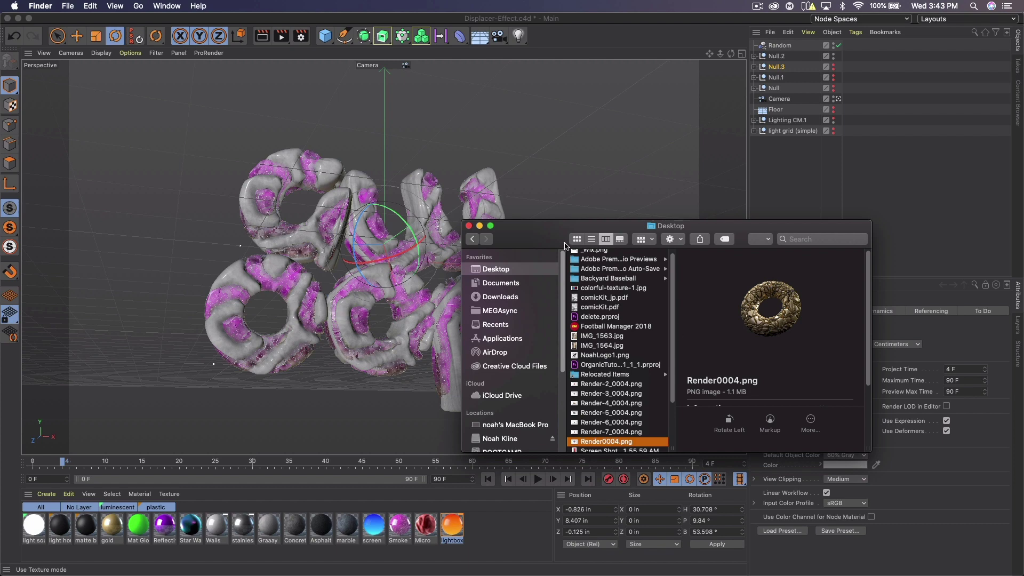
# Close the Finder window and return to Cinema 4D with the object selection cleared
pyautogui.click(469, 226)
pyautogui.click(814, 194)
pyautogui.click(814, 194)
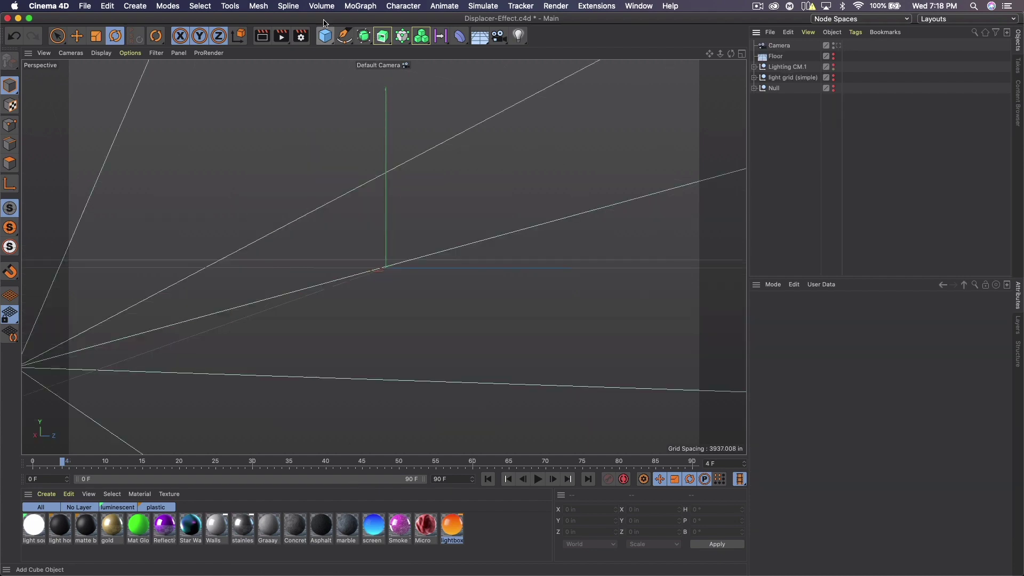
# Add a sphere primitive with radius 50 and 32 segments
pyautogui.click(325, 37)
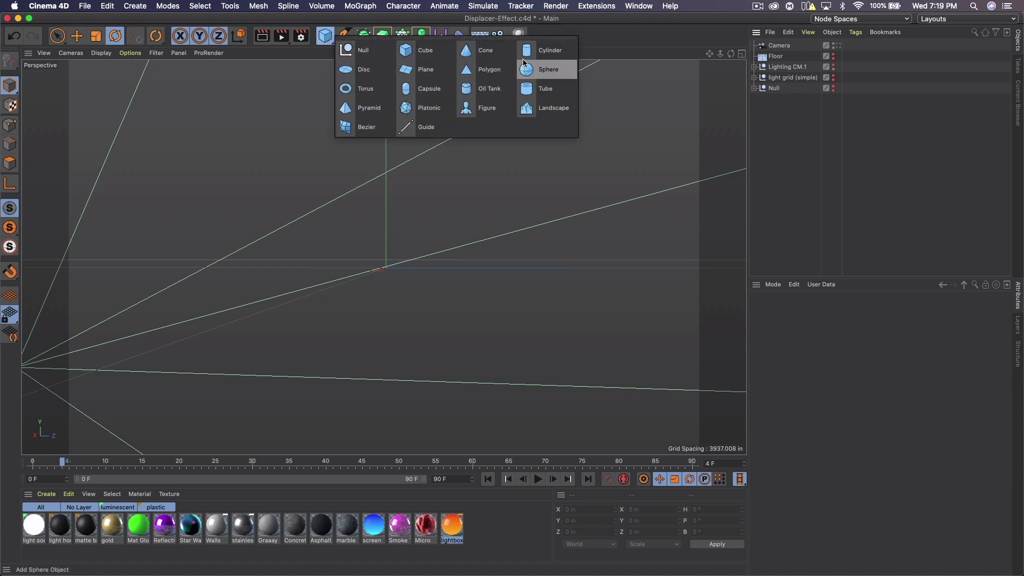
pyautogui.click(547, 70)
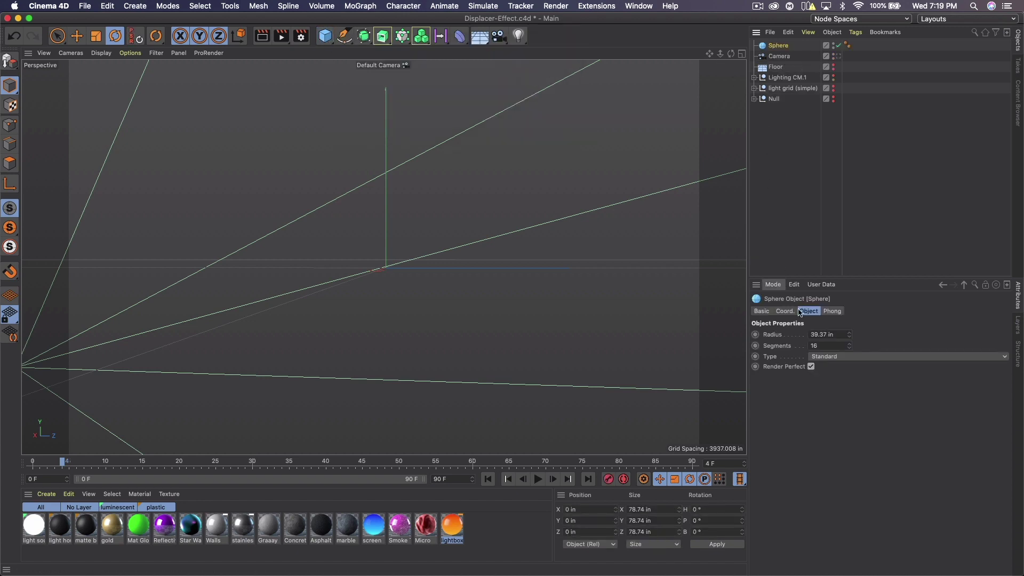
pyautogui.doubleClick(827, 335)
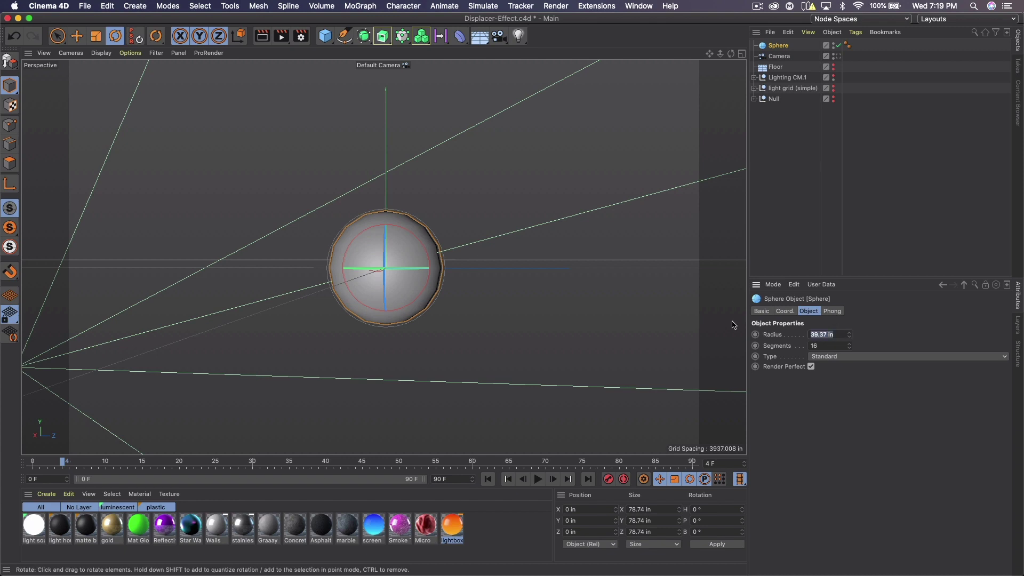
pyautogui.write('50')
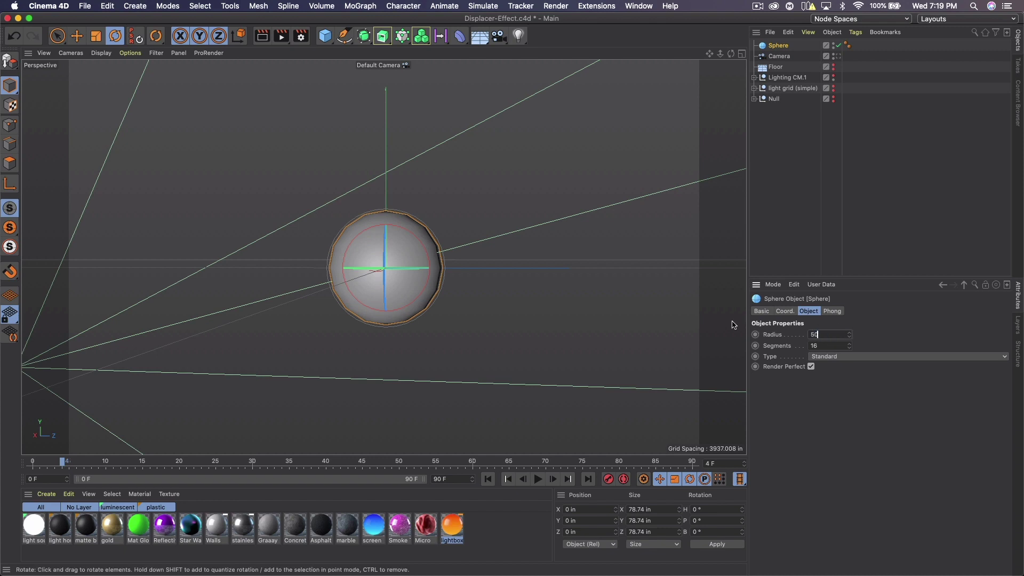
pyautogui.doubleClick(814, 346)
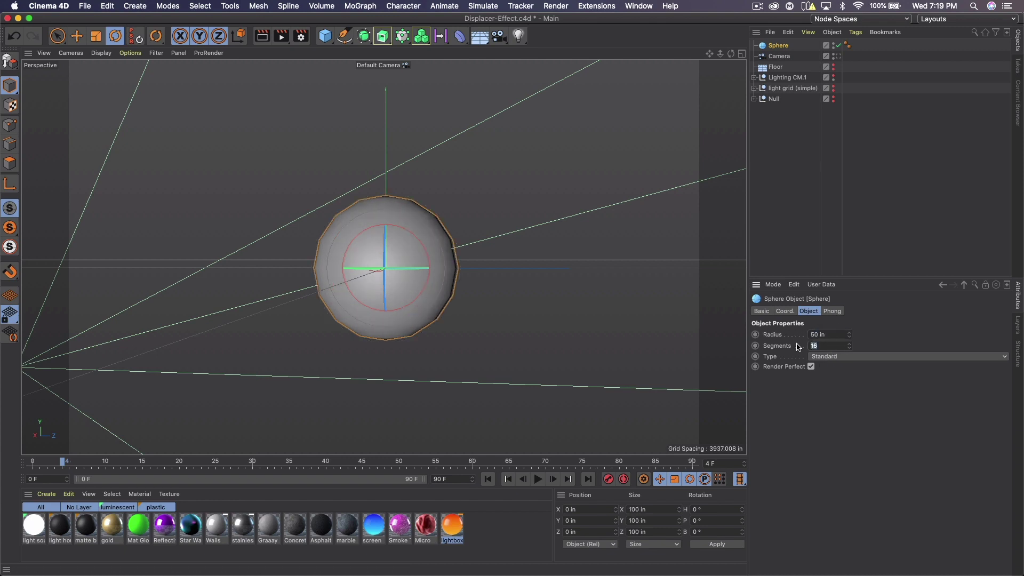
pyautogui.write('32')
pyautogui.press('Return')
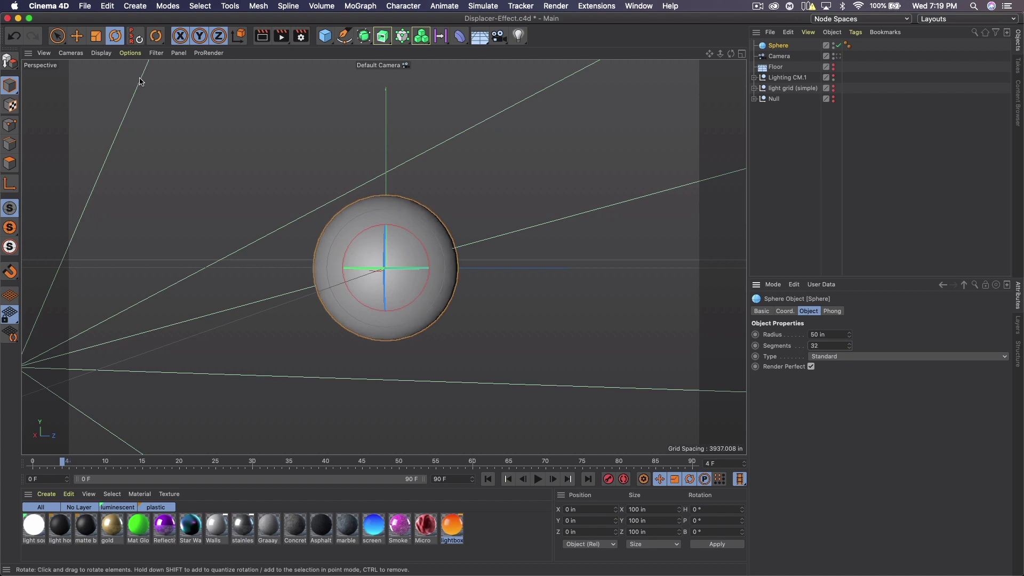
# Preview the sphere in Gouraud Shading (Lines), then switch back to plain Gouraud Shading
pyautogui.click(101, 53)
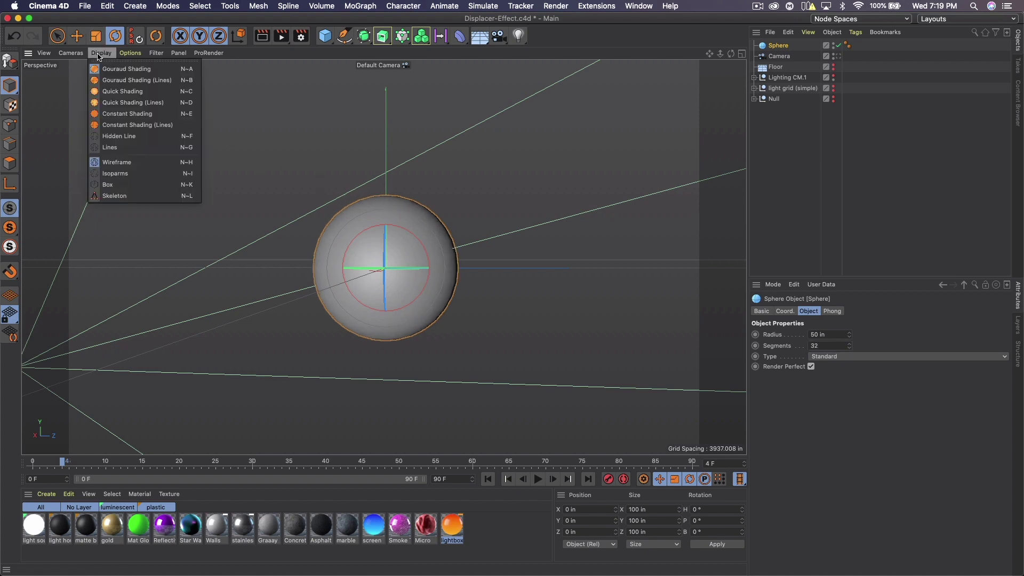
pyautogui.click(118, 80)
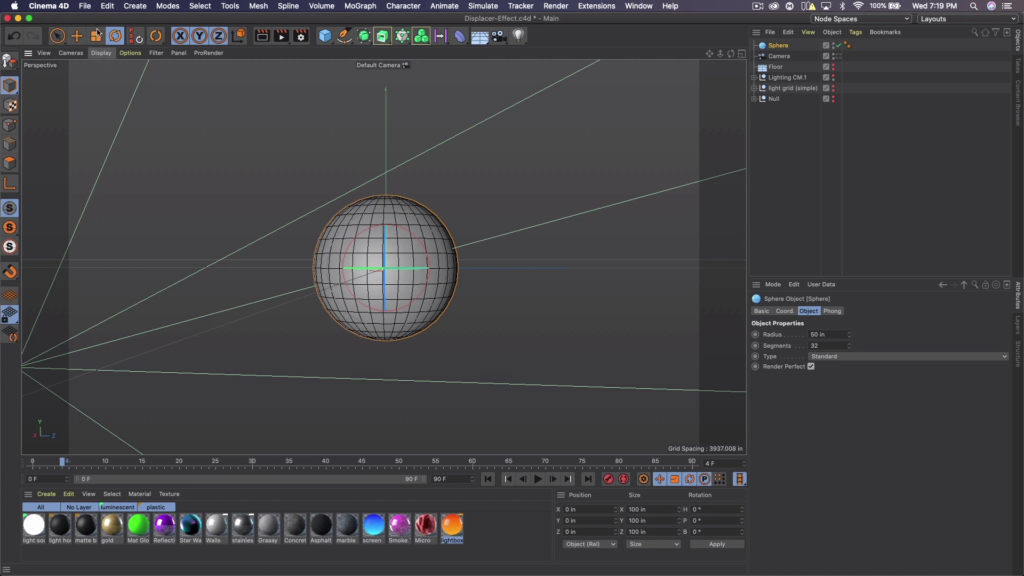
pyautogui.click(99, 53)
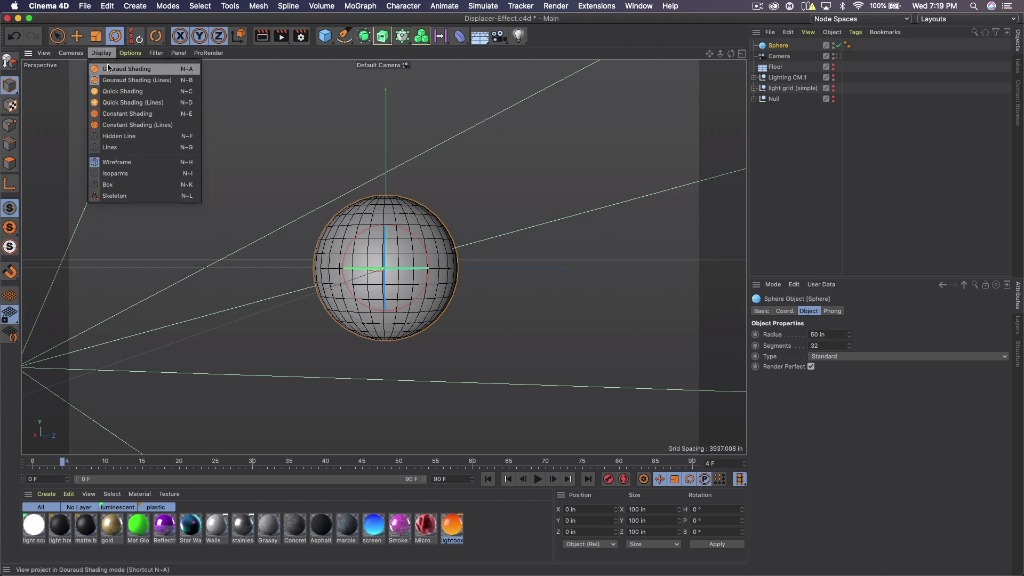
pyautogui.click(109, 68)
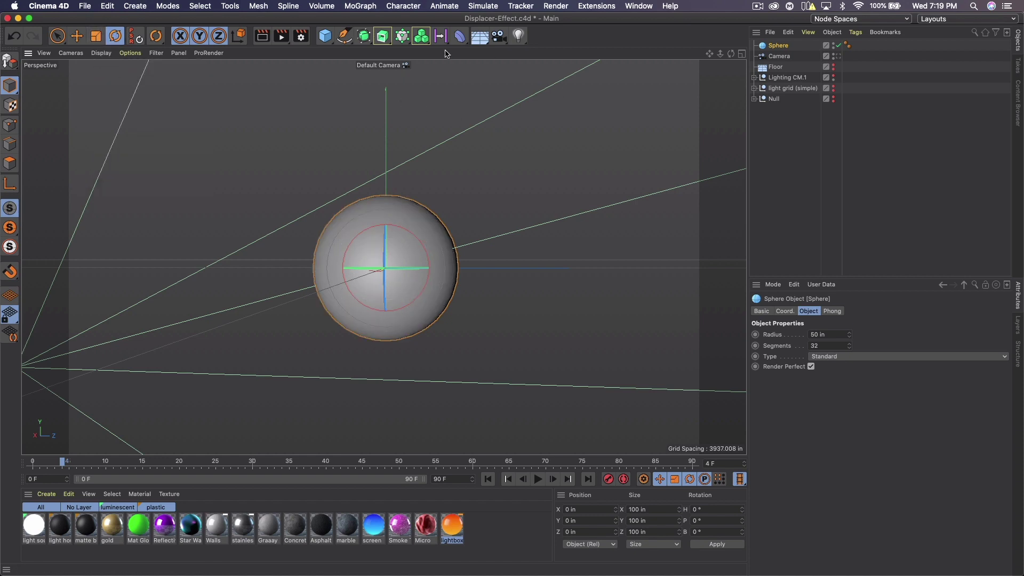
# Add a Subdivision Surface and make the sphere its child
pyautogui.click(368, 37)
pyautogui.click(385, 49)
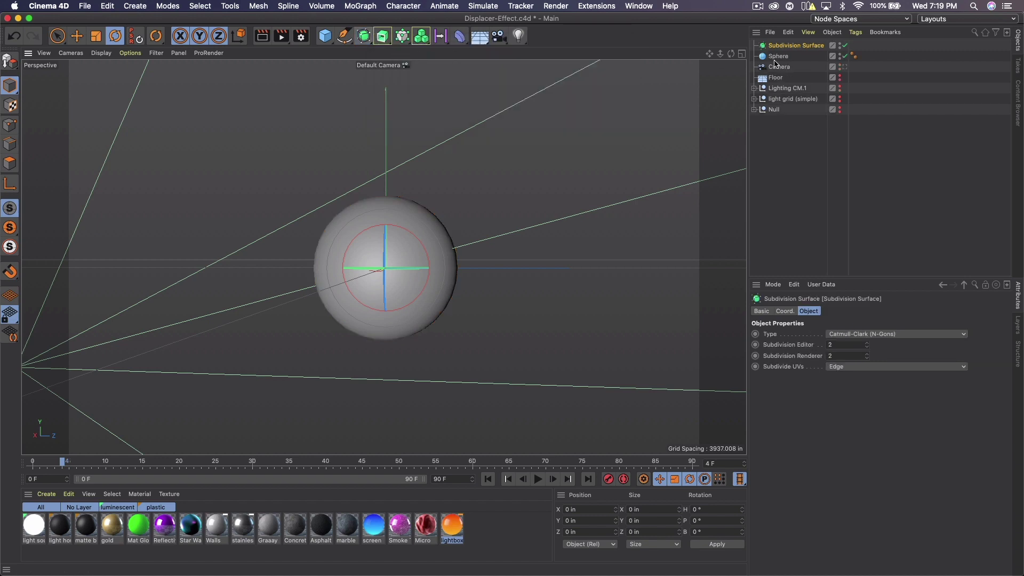
pyautogui.moveTo(774, 59); pyautogui.dragTo(796, 48)
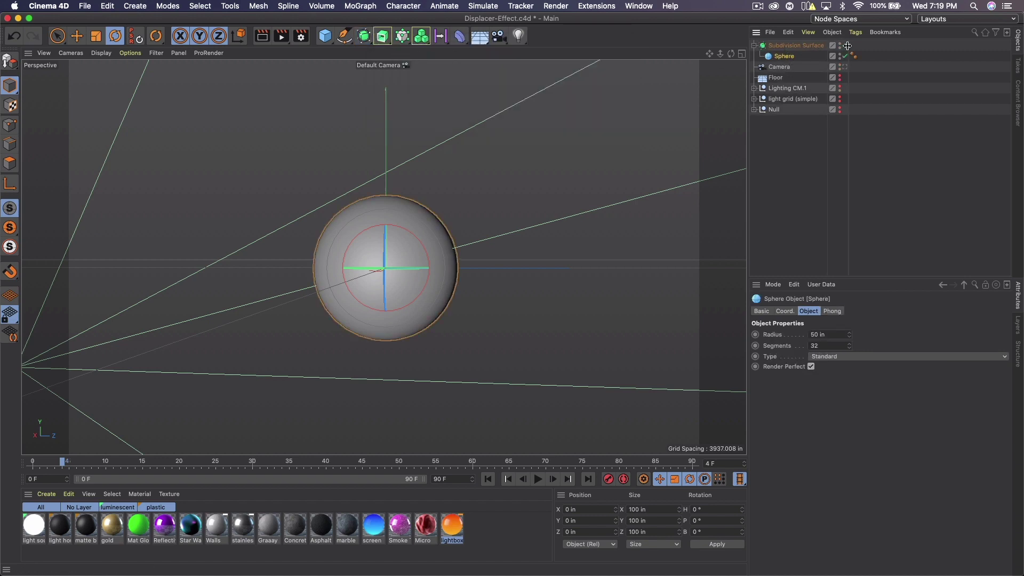
# Group the Subdivision Surface and sphere into Null.1 with Alt+G and expand it
pyautogui.click(799, 46)
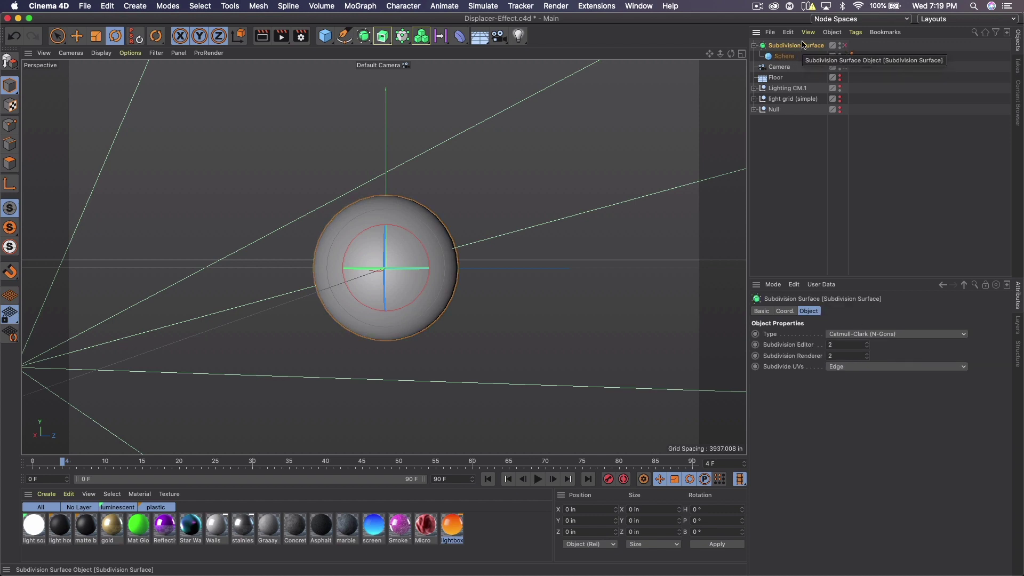
pyautogui.hotkey('alt', 'g')
pyautogui.click(754, 45)
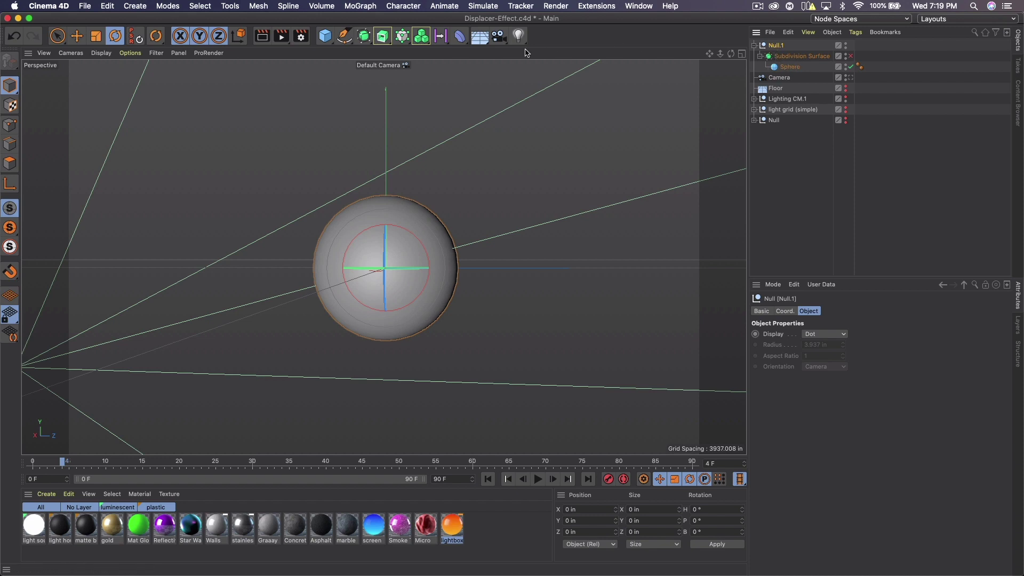
pyautogui.click(459, 36)
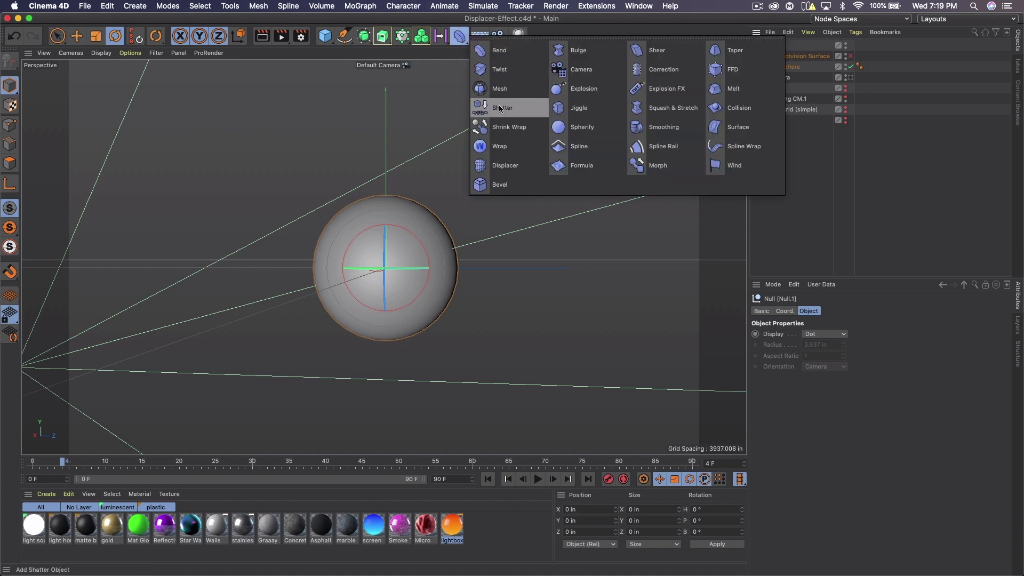
# Add a Displacer deformer and place it under the sphere
pyautogui.click(506, 165)
pyautogui.moveTo(796, 51); pyautogui.dragTo(795, 79)
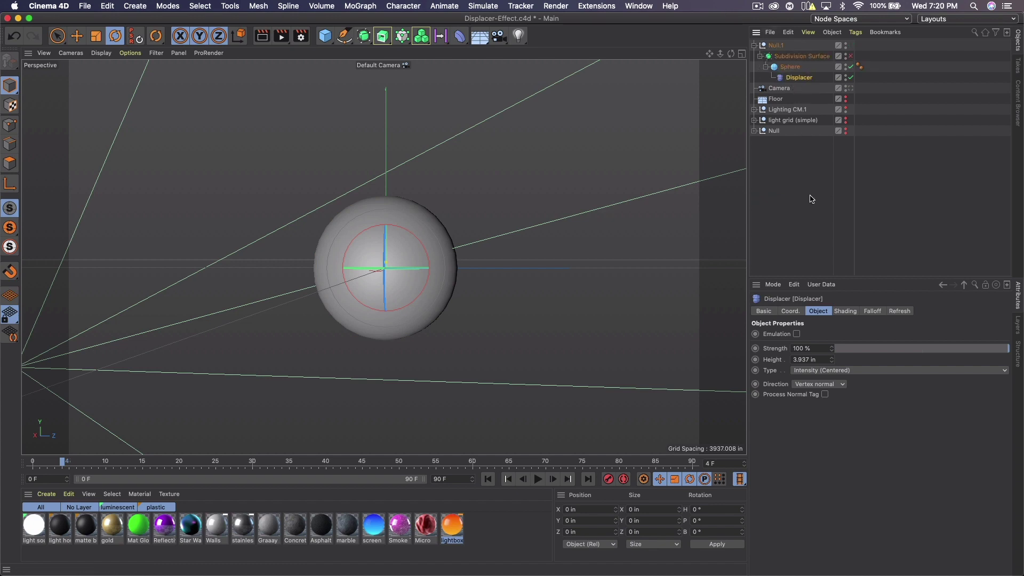
pyautogui.click(820, 360)
# Check the Units preferences, then reselect the Displacer to view its settings
pyautogui.click(60, 4)
pyautogui.click(66, 38)
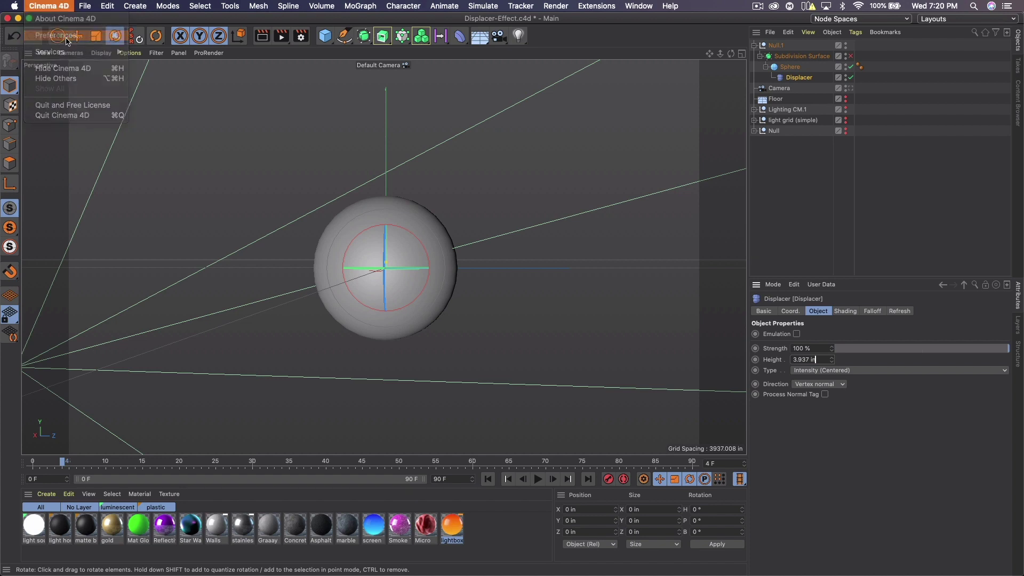
pyautogui.click(68, 125)
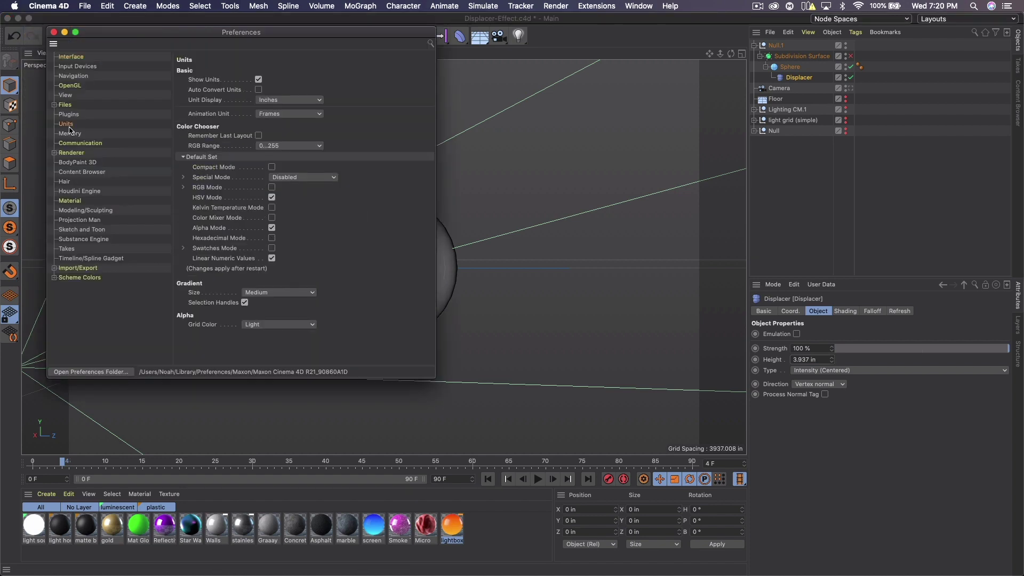
pyautogui.click(54, 33)
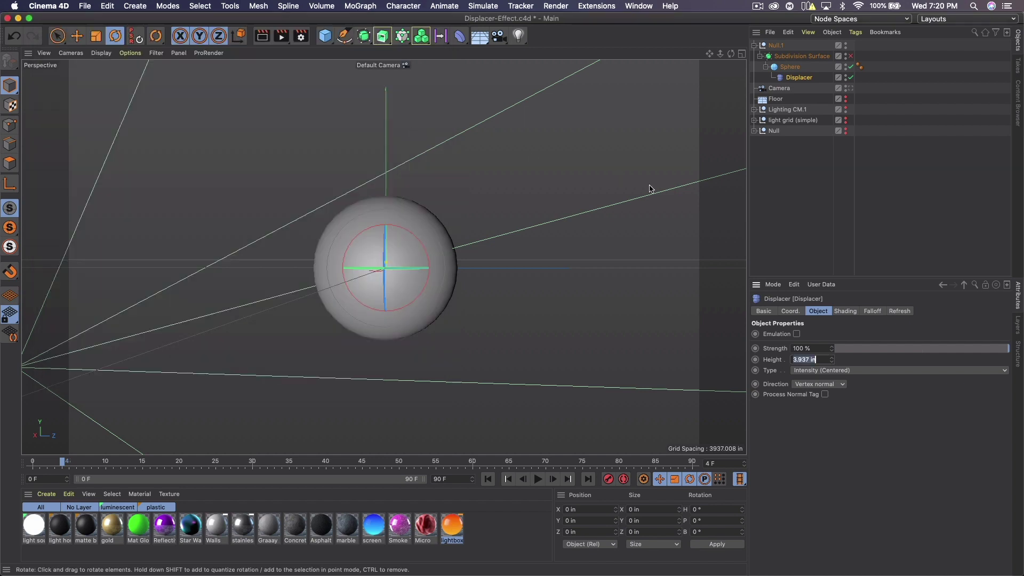
pyautogui.click(859, 228)
pyautogui.click(791, 78)
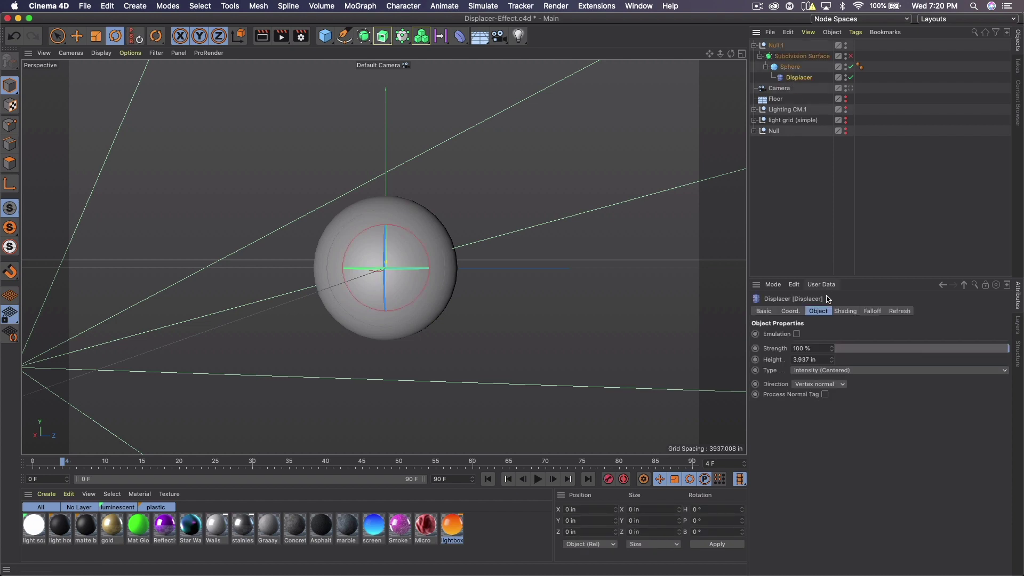
# Give the Displacer a Noise shader and set its Global Scale to 500%
pyautogui.click(847, 311)
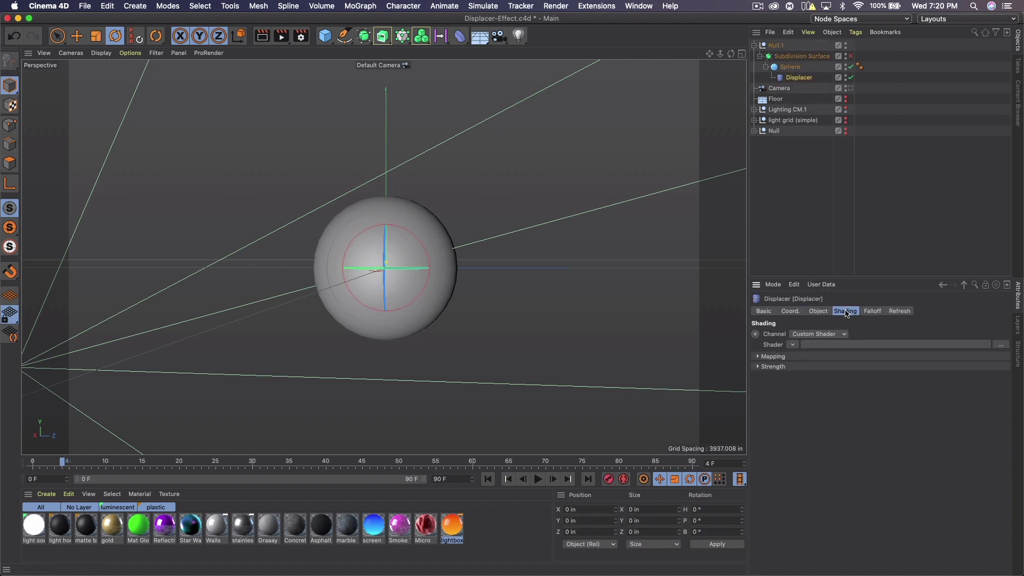
pyautogui.click(794, 345)
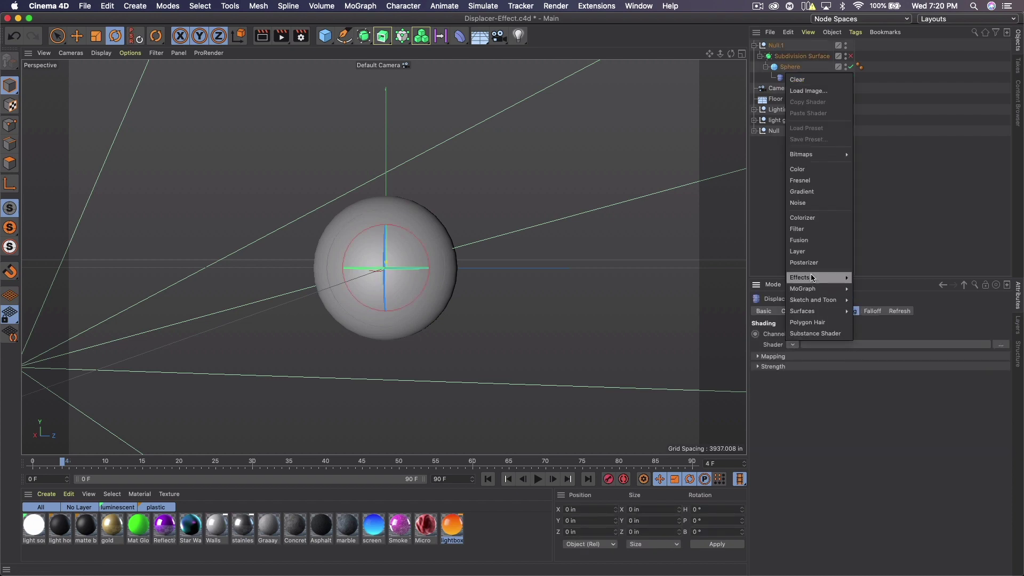
pyautogui.click(798, 203)
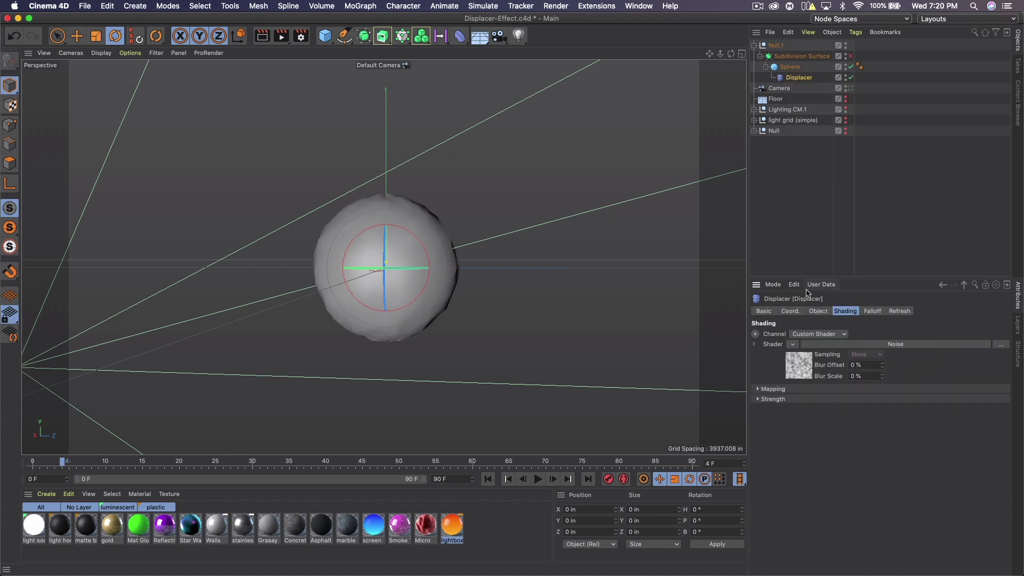
pyautogui.click(804, 367)
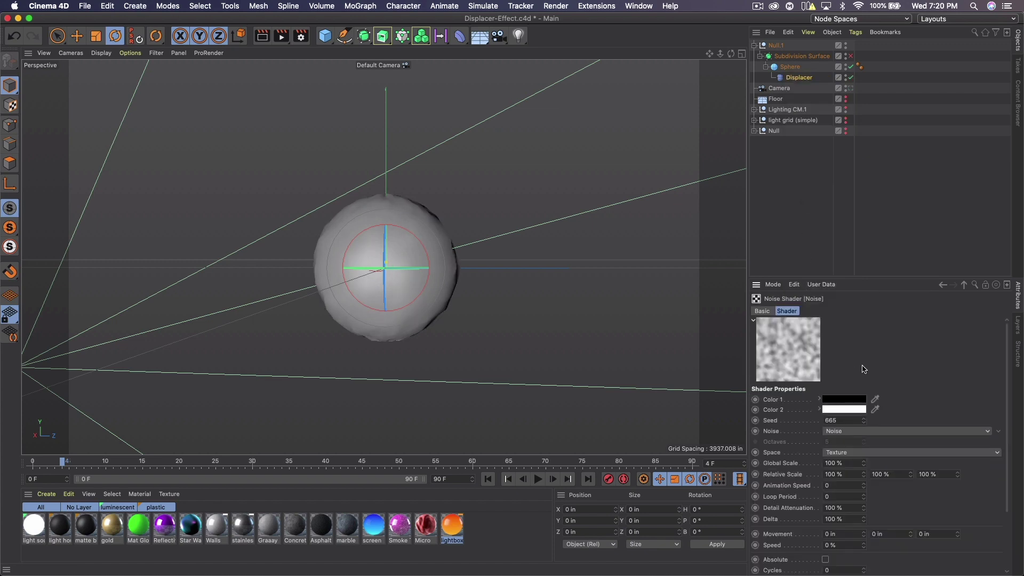
pyautogui.click(848, 464)
pyautogui.write('500')
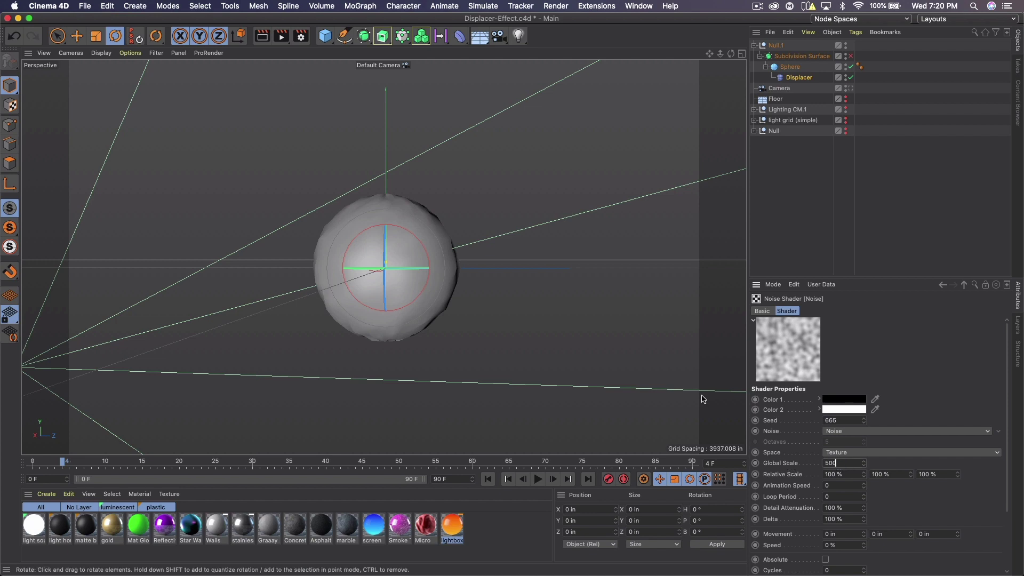
pyautogui.press('Return')
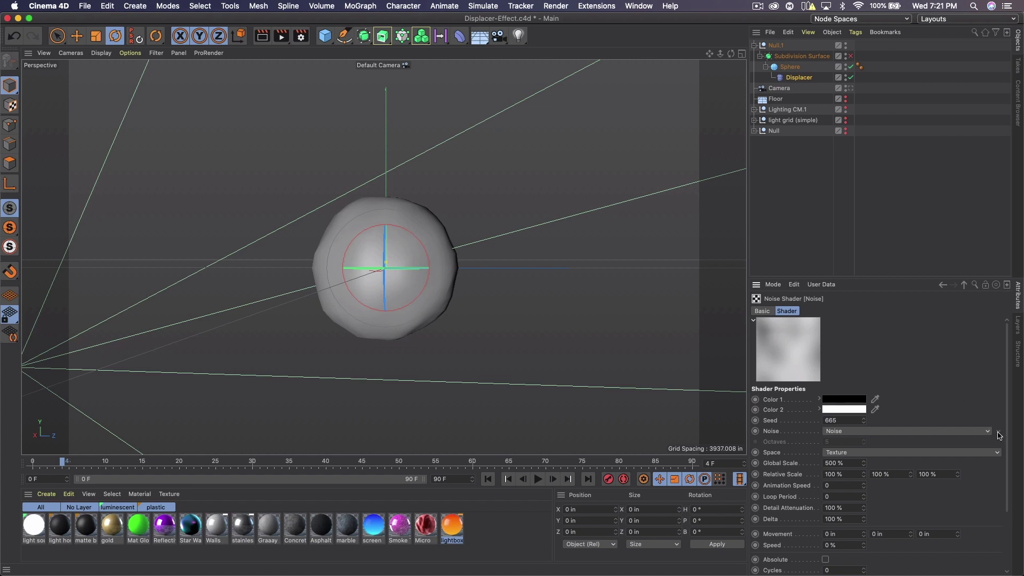
# Switch the noise type to Box and set the second Relative Scale to 100%
pyautogui.click(940, 432)
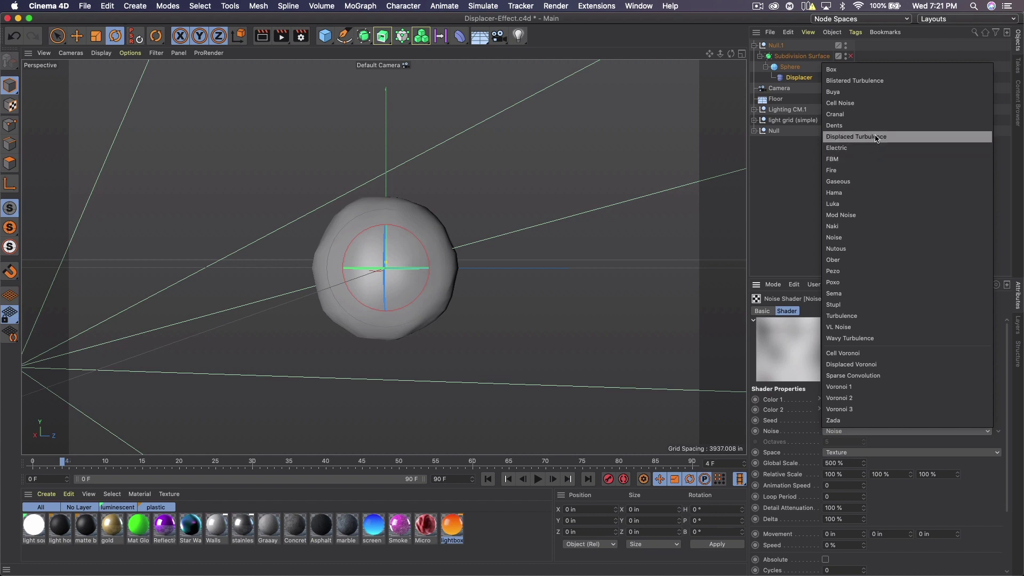
pyautogui.click(845, 70)
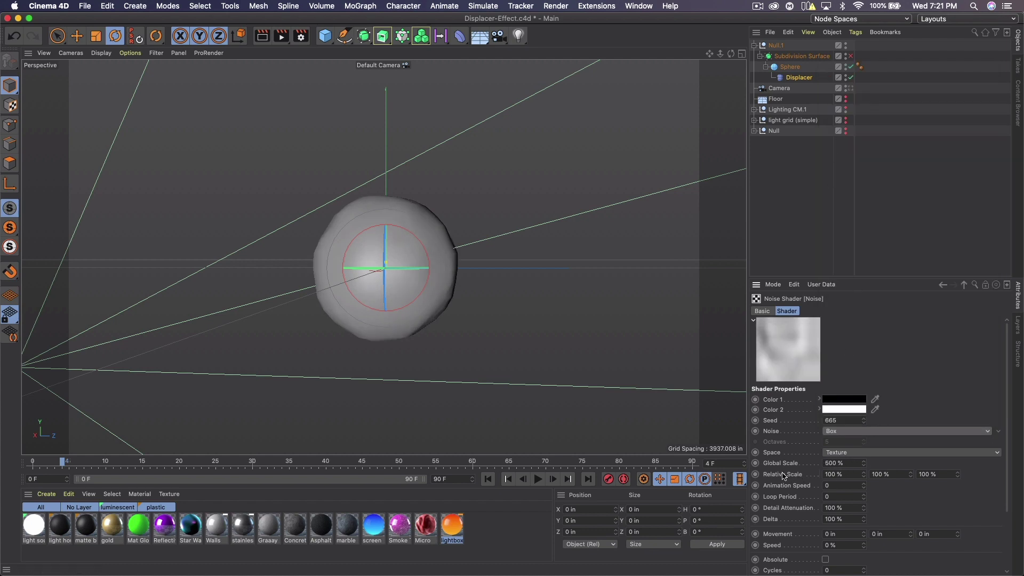
pyautogui.click(898, 474)
pyautogui.write('1')
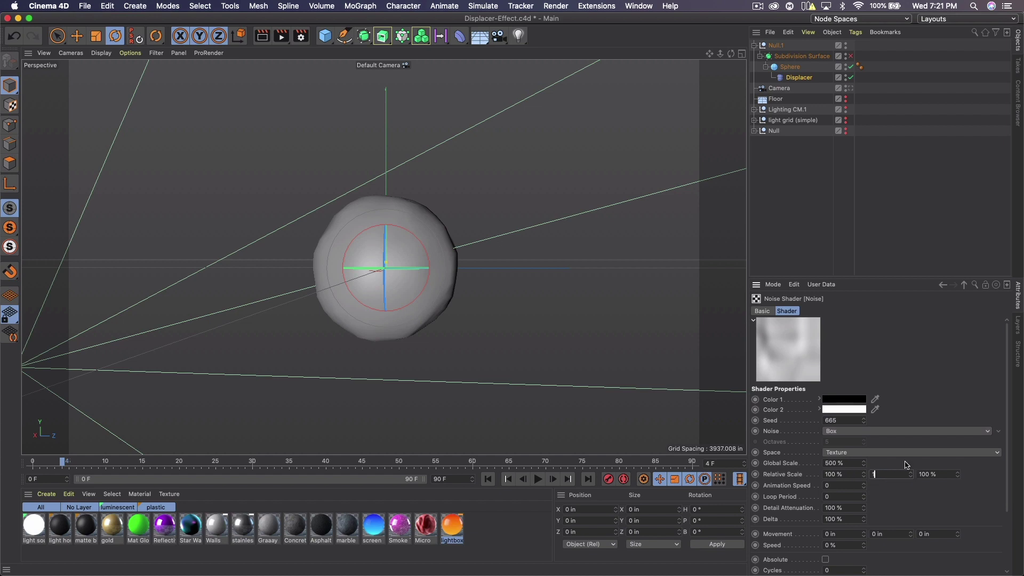
pyautogui.write('00')
pyautogui.press('Return')
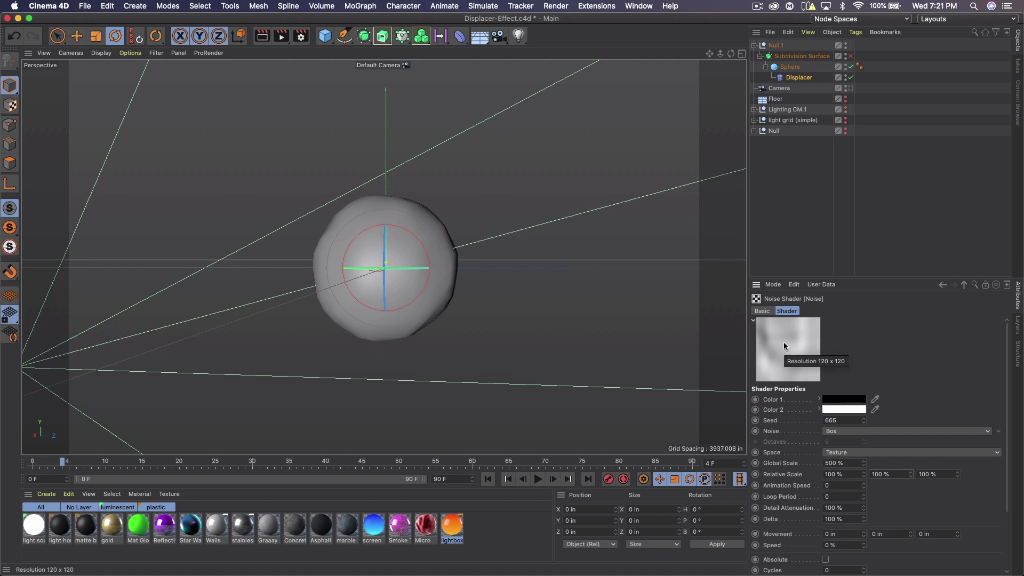
pyautogui.scroll(-3, 984, 500)
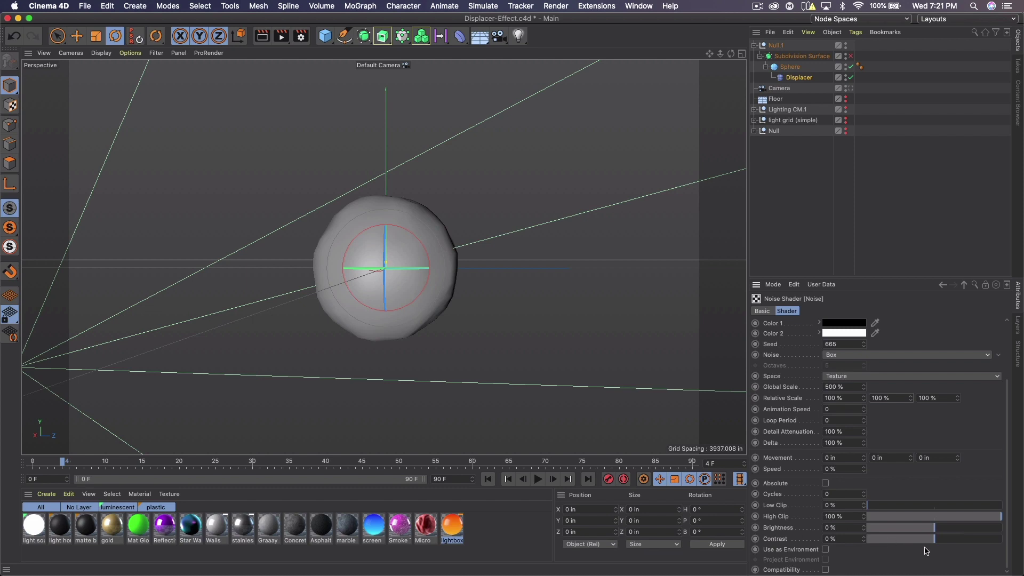
# Raise the Box noise Contrast to 100% and preview the blocky sphere with Interactive Render View
pyautogui.moveTo(945, 540); pyautogui.dragTo(1023, 533)
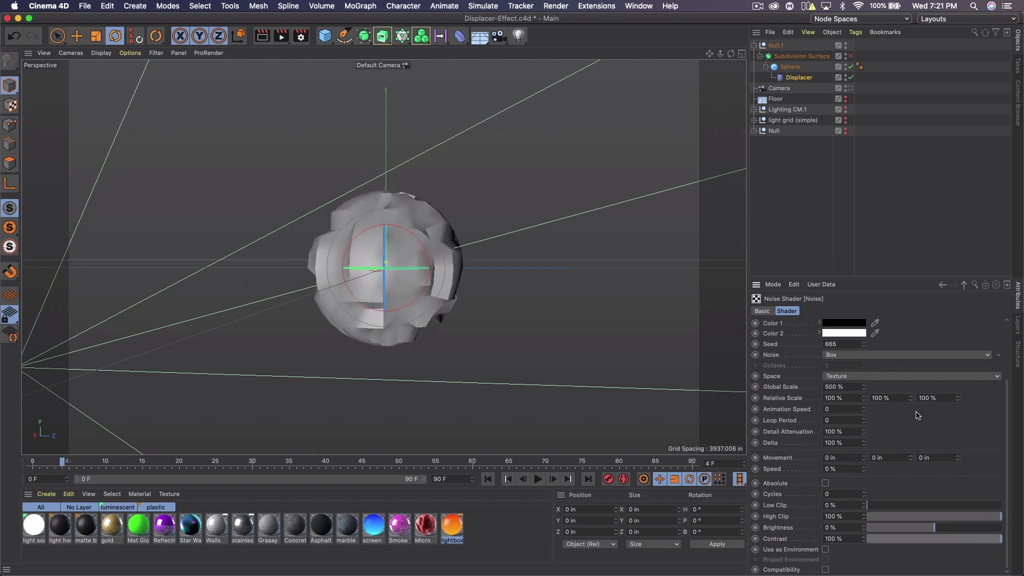
pyautogui.scroll(3, 929, 327)
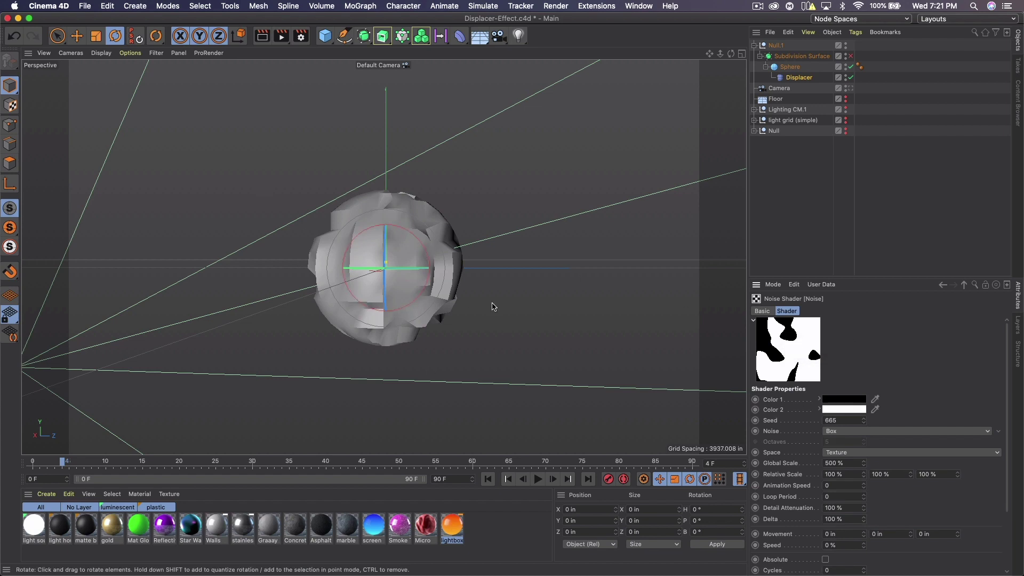
pyautogui.scroll(-1, 942, 354)
pyautogui.click(262, 36)
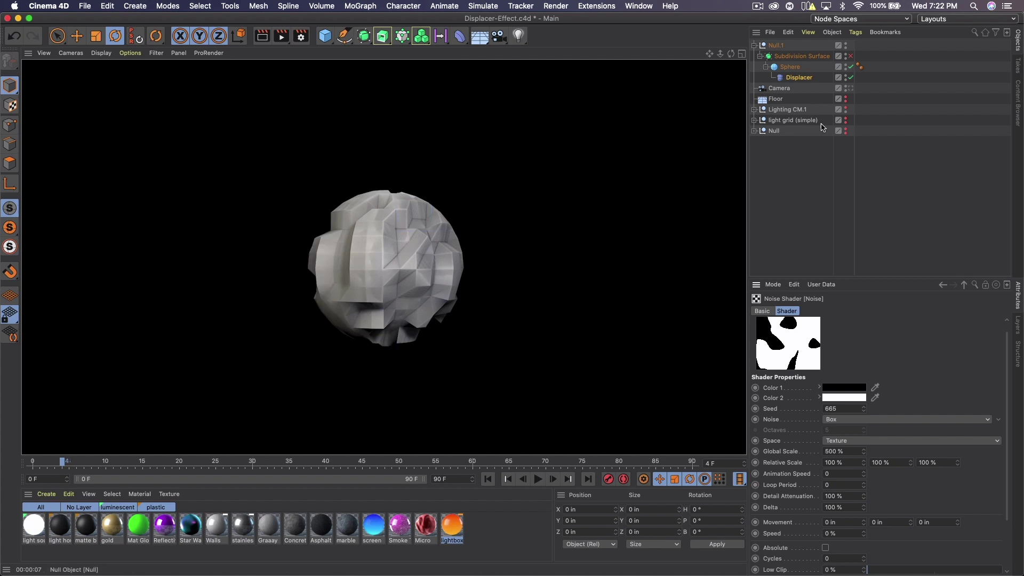
pyautogui.click(851, 57)
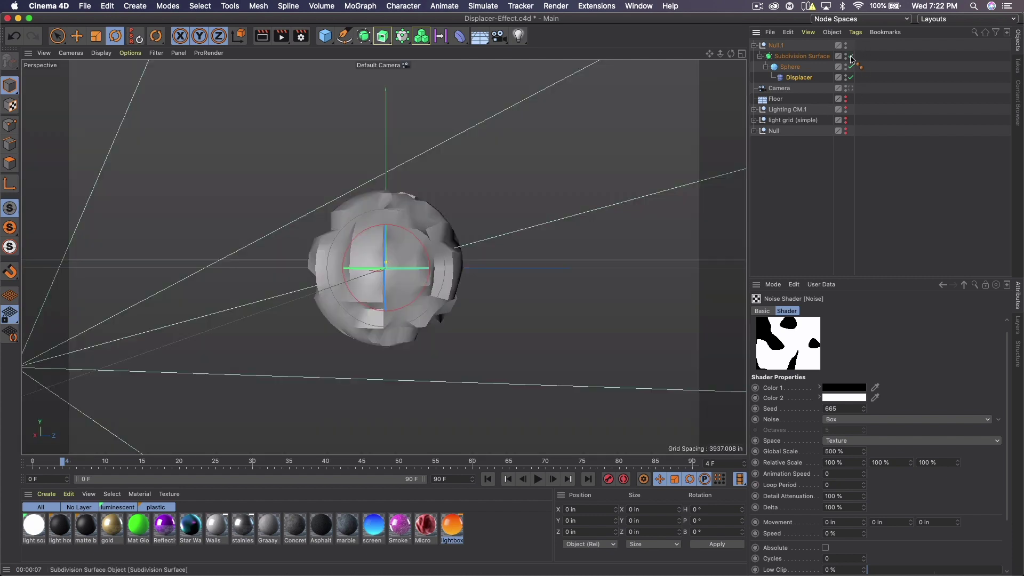
# Enable the Subdivision Surface with Subdivision Editor and Renderer levels of 3
pyautogui.click(816, 56)
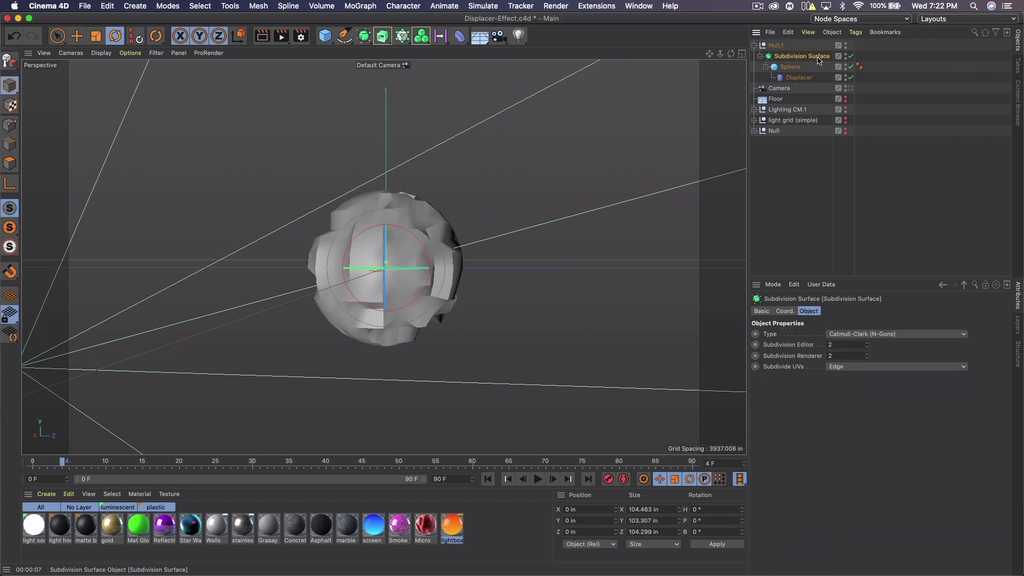
pyautogui.click(840, 354)
pyautogui.click(840, 344)
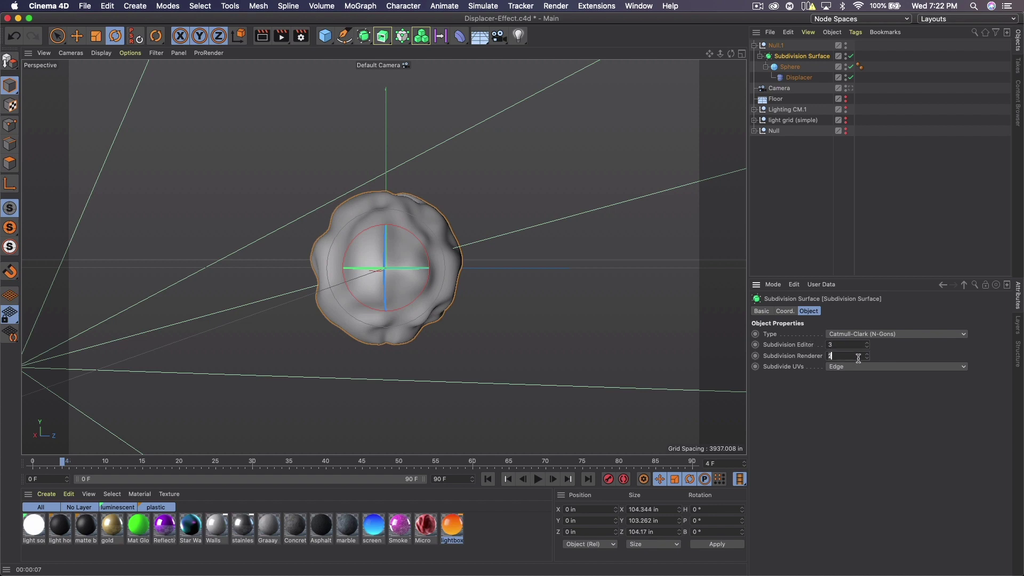
pyautogui.press('Return')
pyautogui.click(798, 78)
# Add a Smoothing deformer inside Null.1 and duplicate the Subdivision Surface hierarchy
pyautogui.click(776, 45)
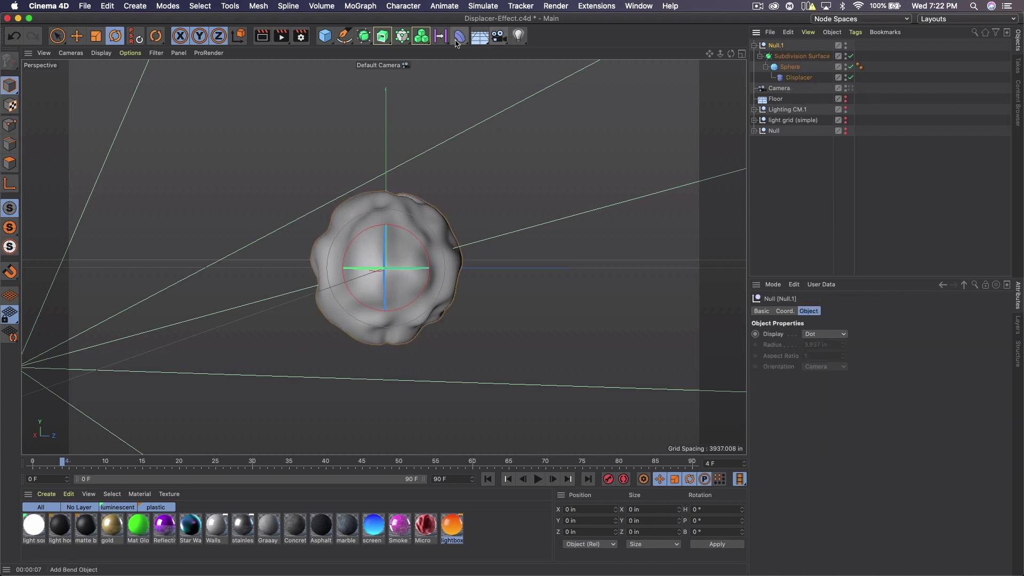
pyautogui.click(463, 40)
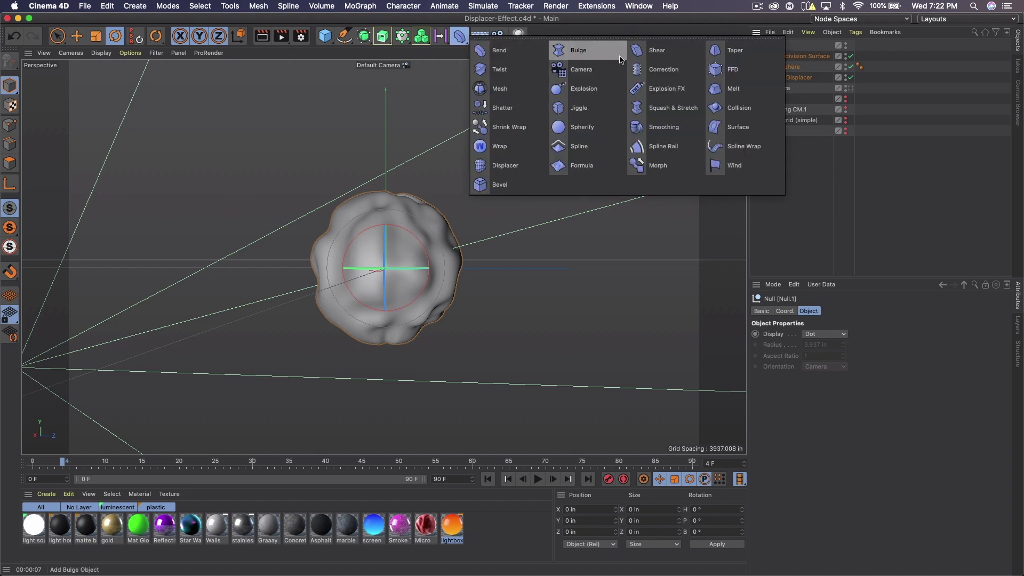
pyautogui.click(664, 127)
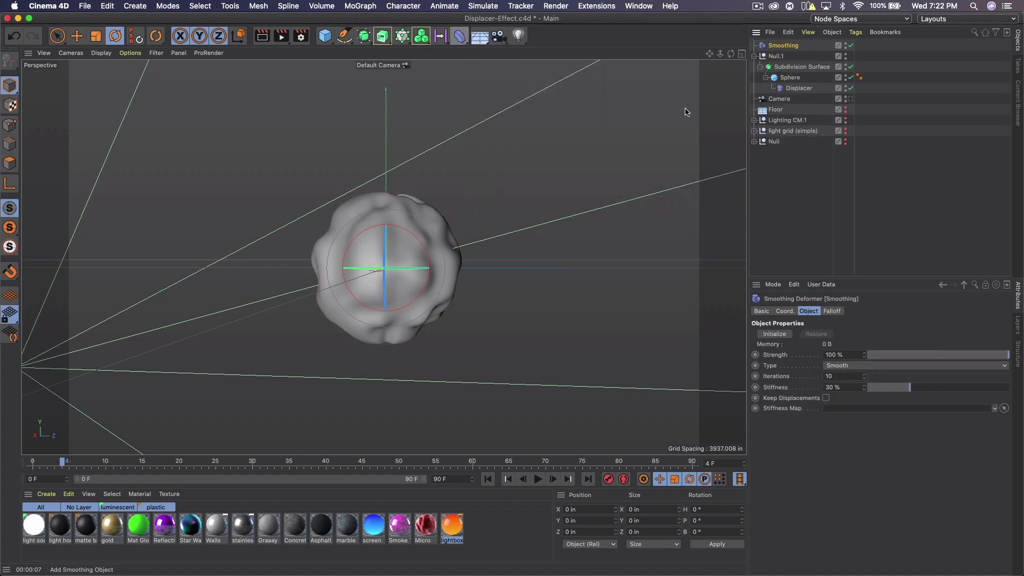
pyautogui.moveTo(784, 59); pyautogui.dragTo(783, 58)
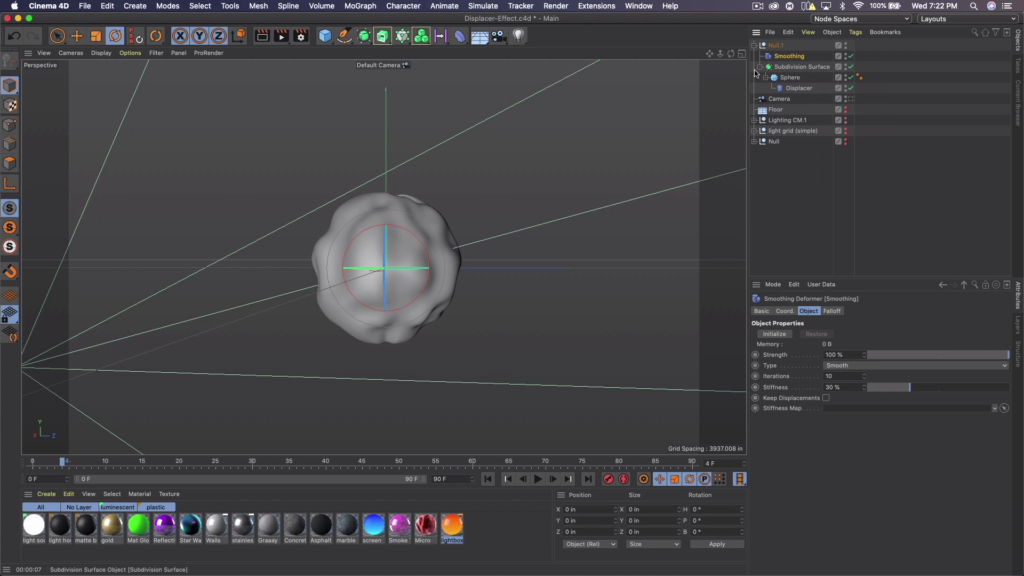
pyautogui.click(795, 69)
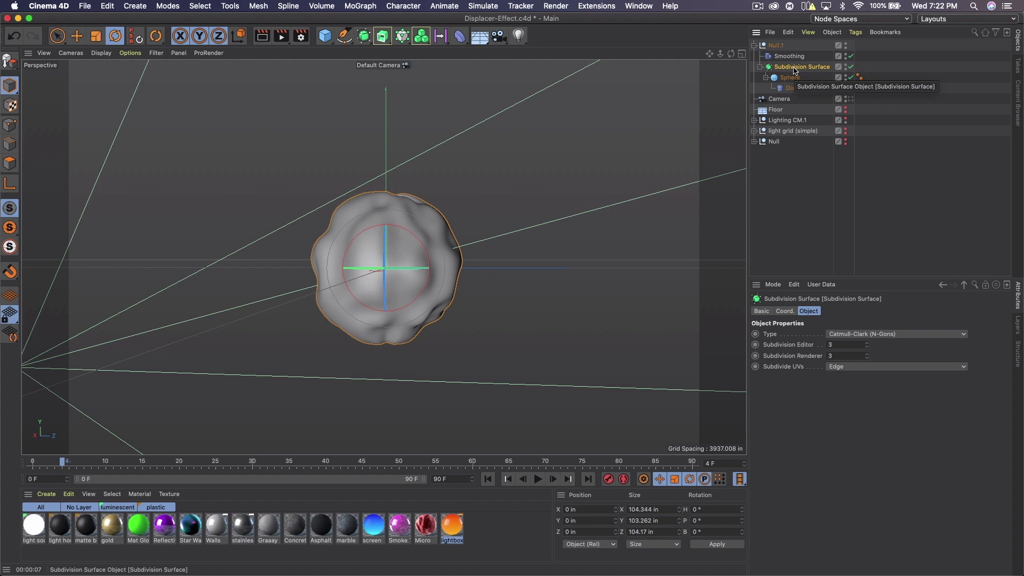
pyautogui.keyDown('ctrl'); pyautogui.moveTo(794, 69); pyautogui.dragTo(794, 63); pyautogui.keyUp('ctrl')
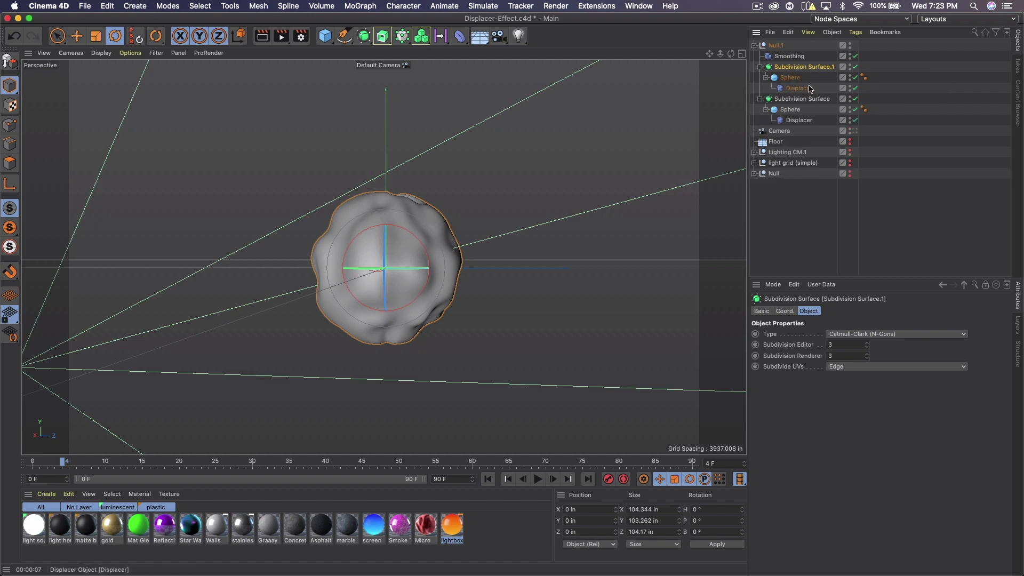
# In the copy's Displacer noise shader, set Color 1 to white and Color 2 to black
pyautogui.click(798, 89)
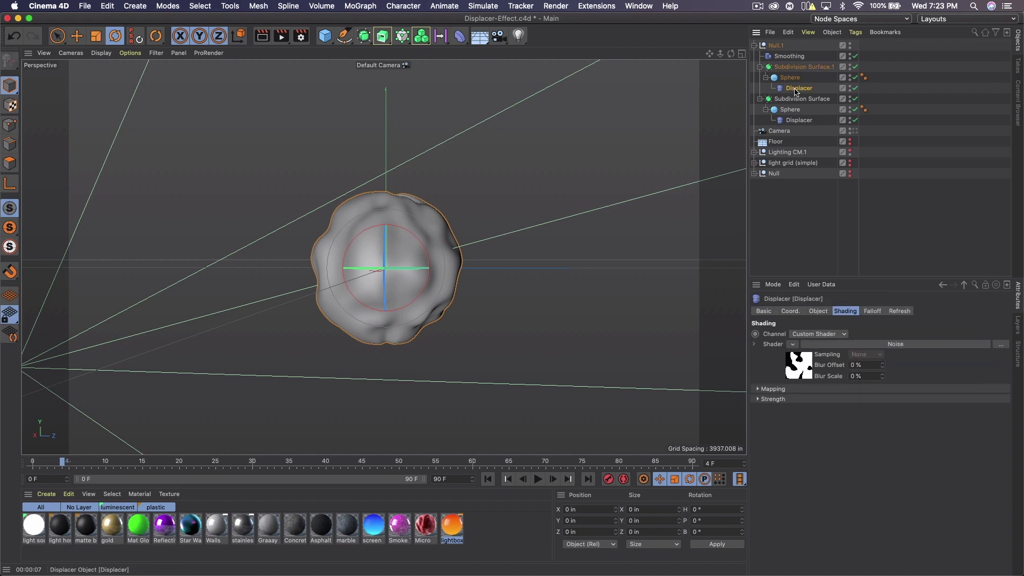
pyautogui.click(807, 366)
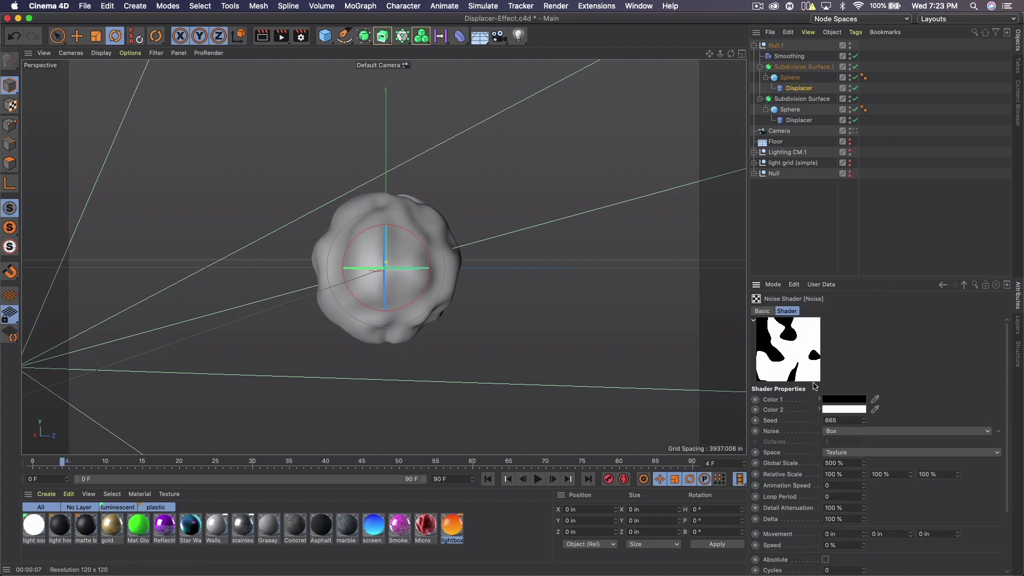
pyautogui.click(828, 403)
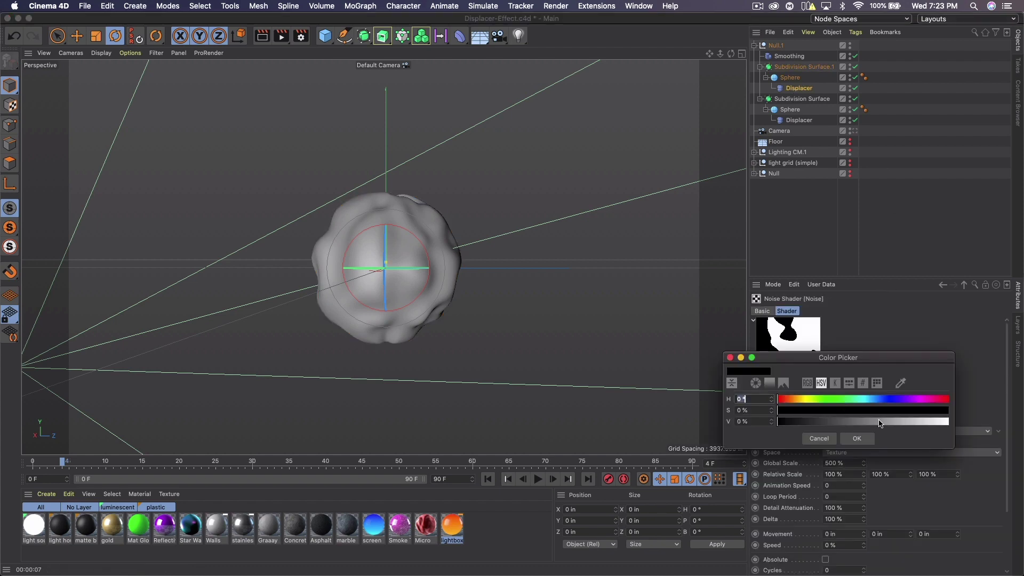
pyautogui.moveTo(879, 423); pyautogui.dragTo(948, 425)
pyautogui.click(857, 438)
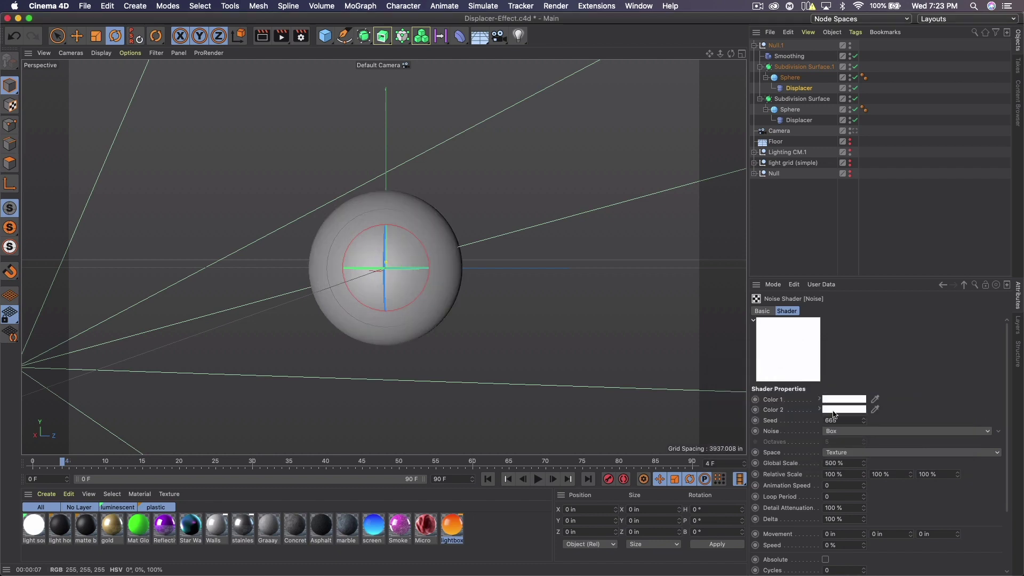
pyautogui.click(835, 410)
pyautogui.moveTo(790, 437); pyautogui.dragTo(772, 433)
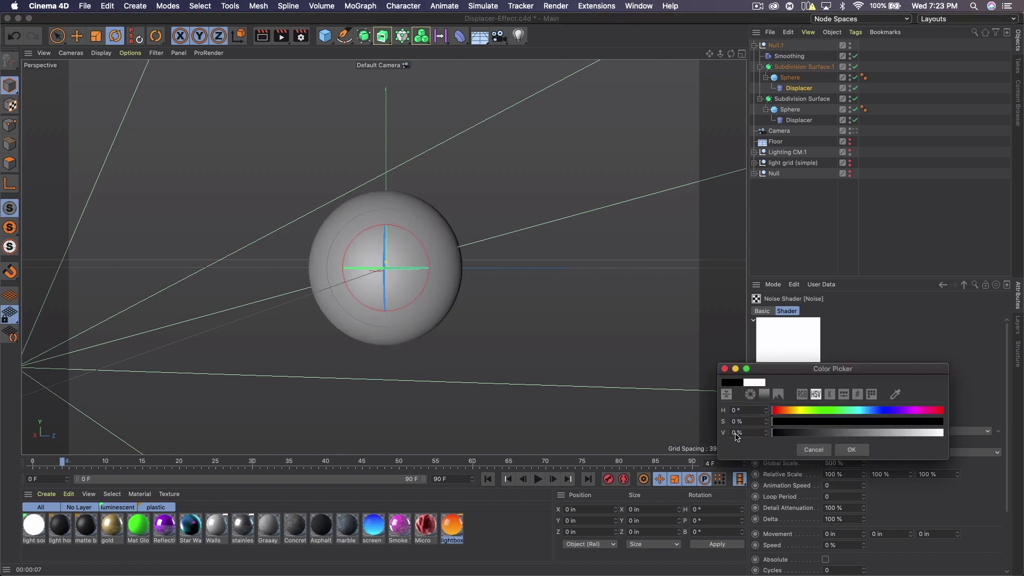
pyautogui.click(848, 450)
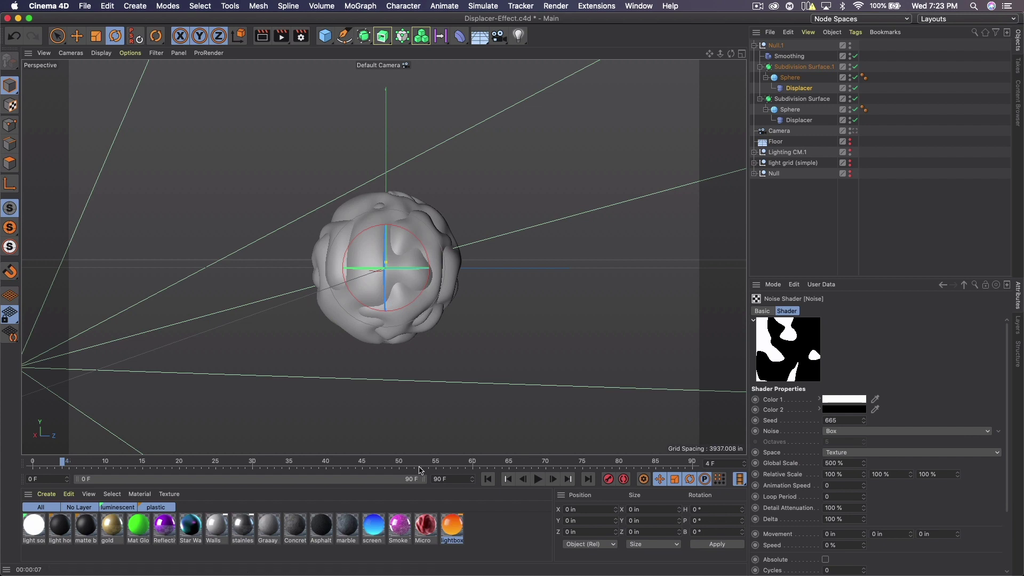
# Apply the lightbox material to Subdivision Surface.1 and another material to the original, then render the viewport
pyautogui.click(795, 68)
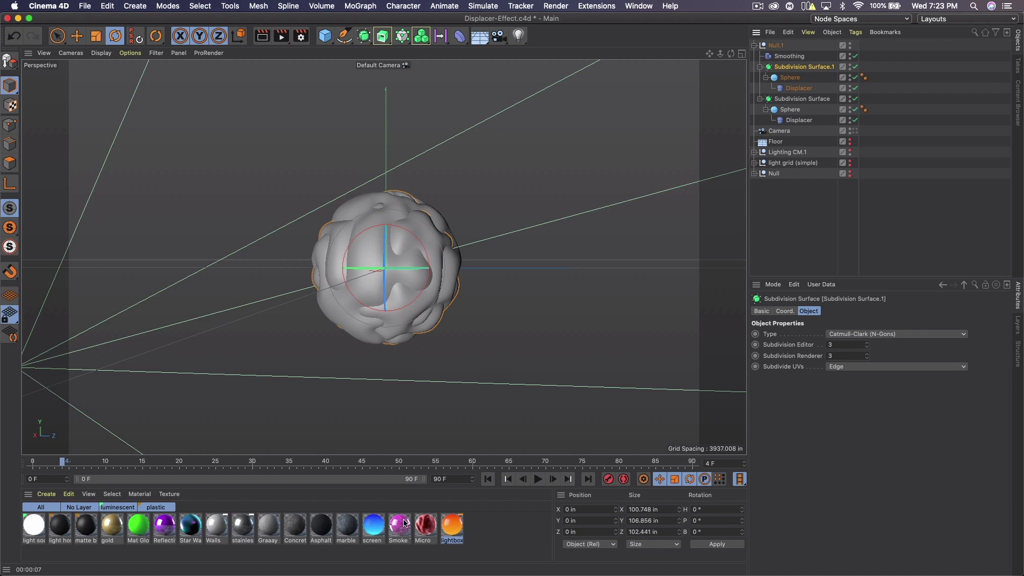
pyautogui.moveTo(452, 533); pyautogui.dragTo(812, 70)
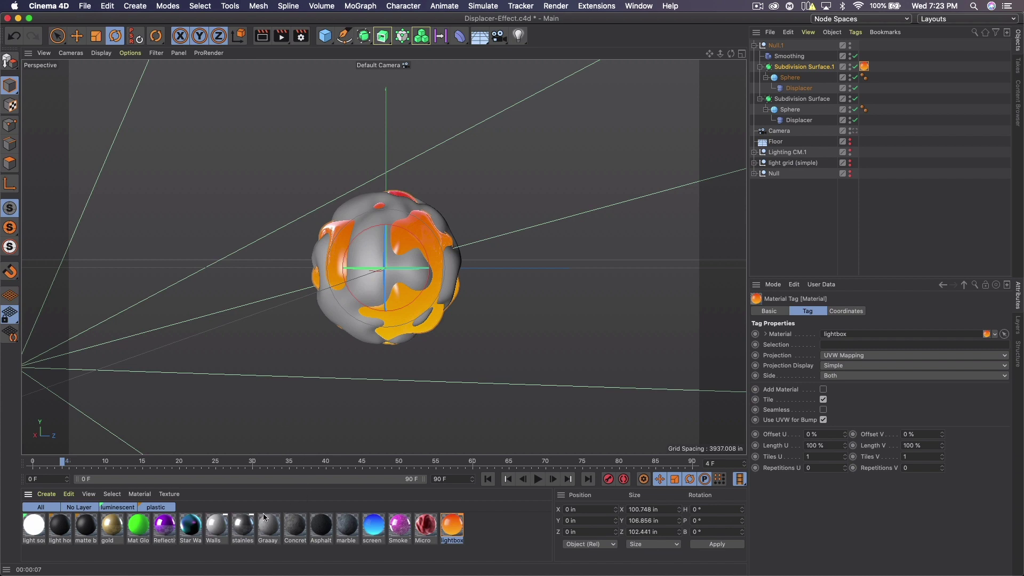
pyautogui.moveTo(243, 530); pyautogui.dragTo(805, 100)
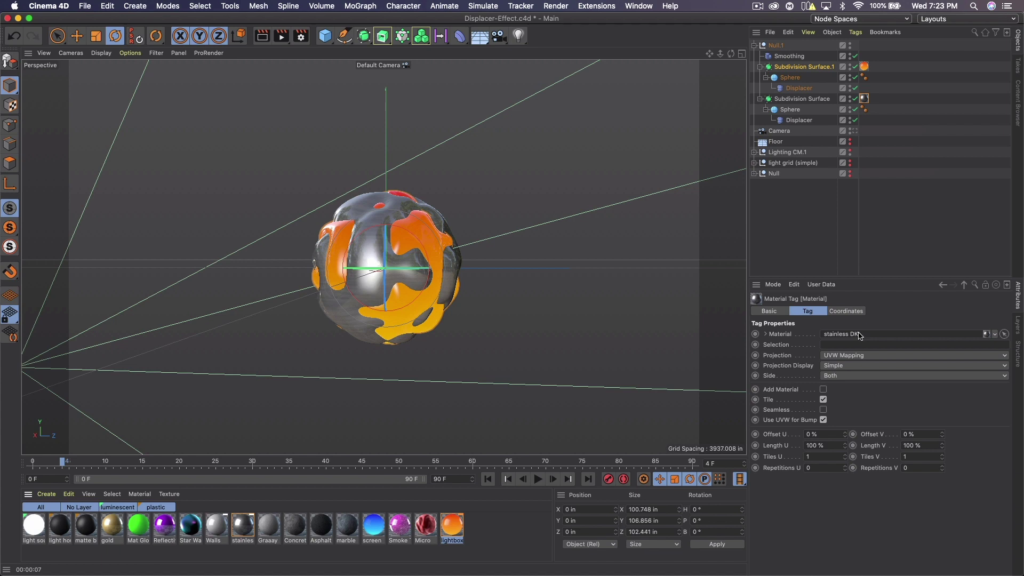
pyautogui.click(864, 66)
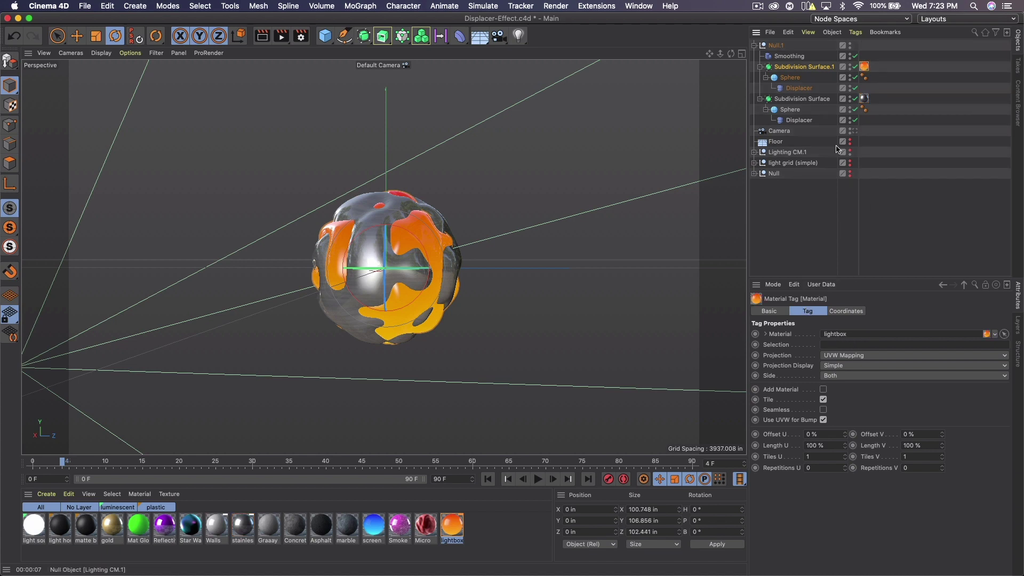
pyautogui.click(262, 36)
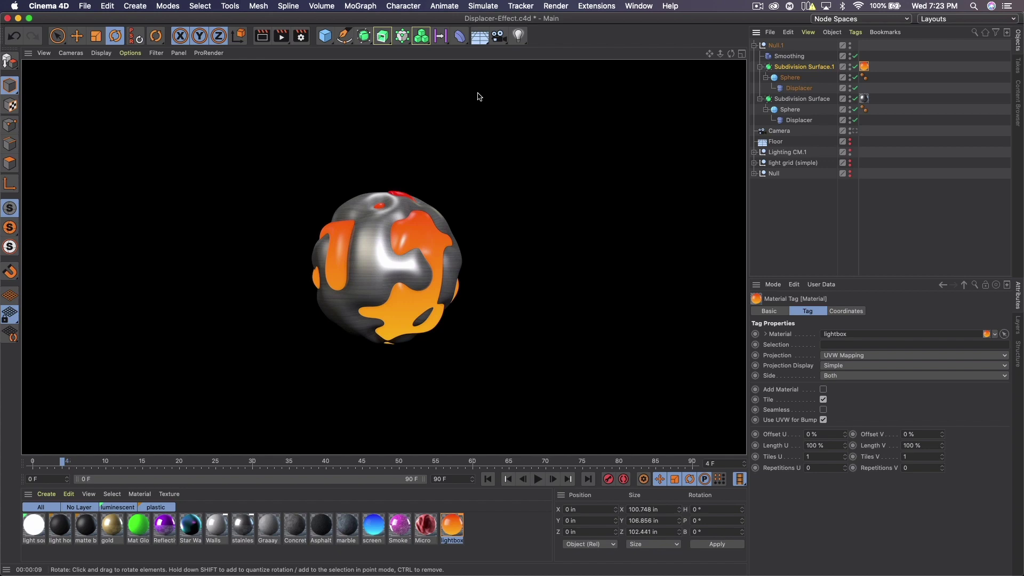
pyautogui.click(788, 57)
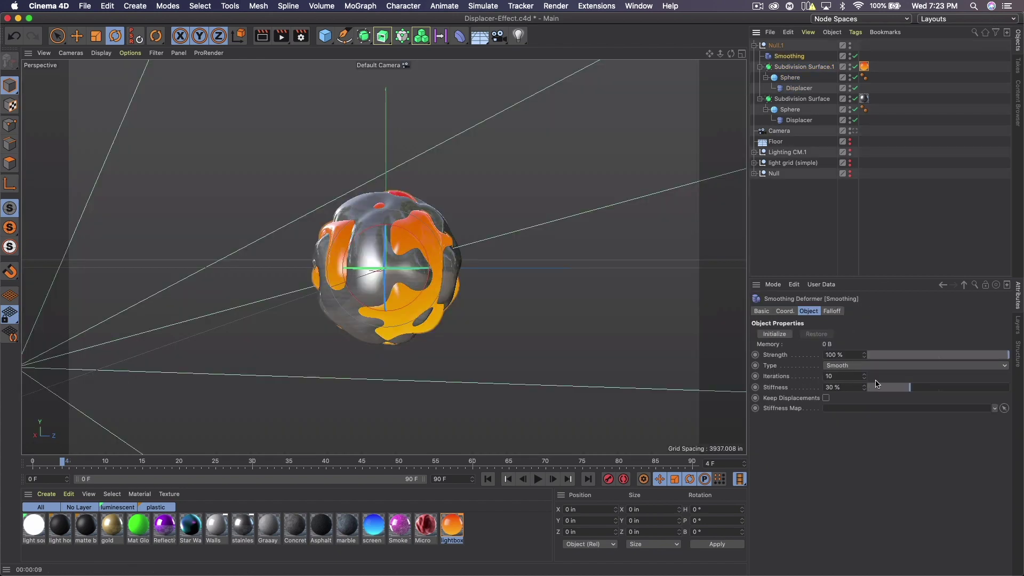
# Set the Smoothing iterations to 2, briefly trying 50 before reverting to 2
pyautogui.click(848, 377)
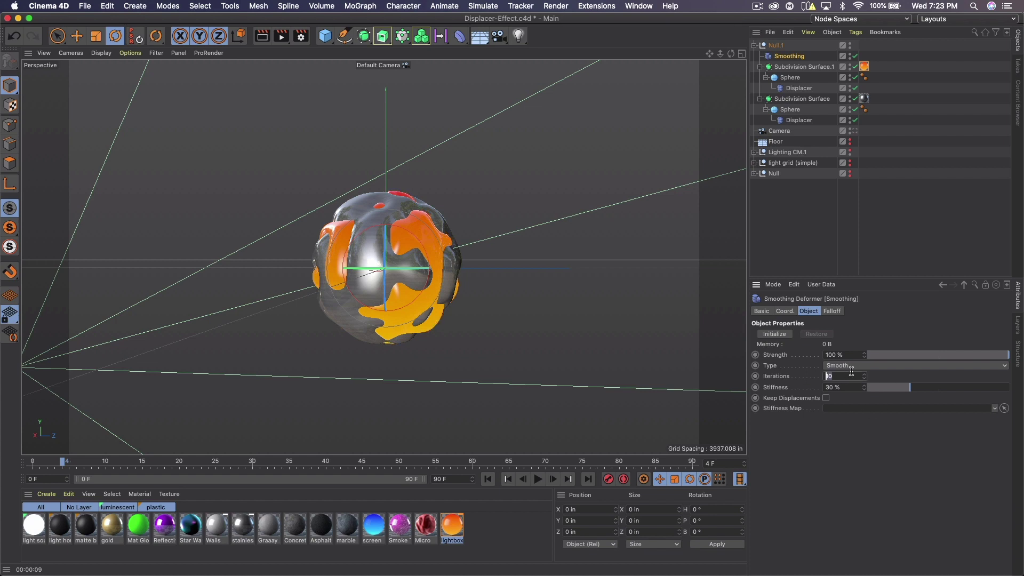
pyautogui.write('2')
pyautogui.press('Return')
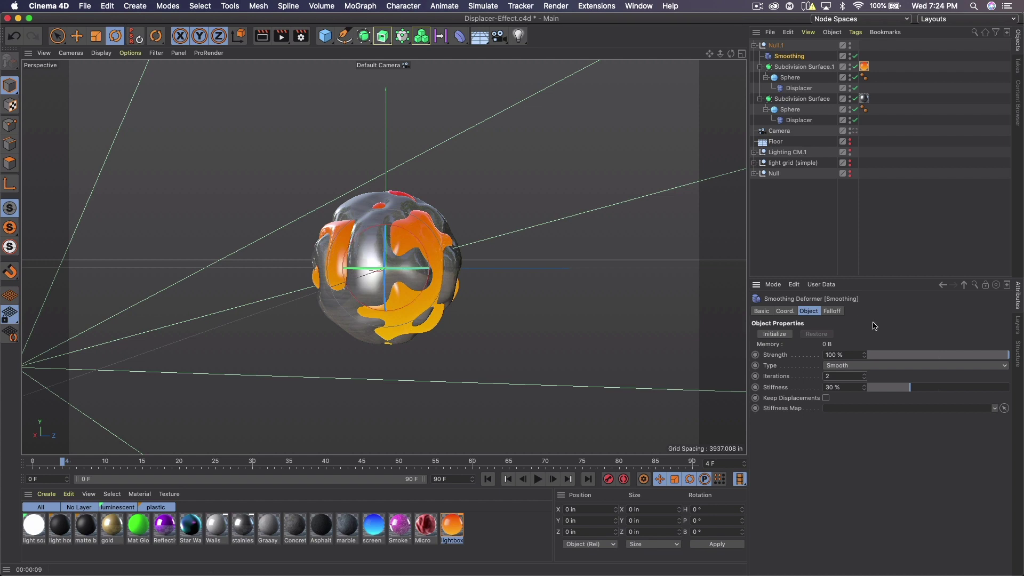
pyautogui.click(847, 374)
pyautogui.press('Return')
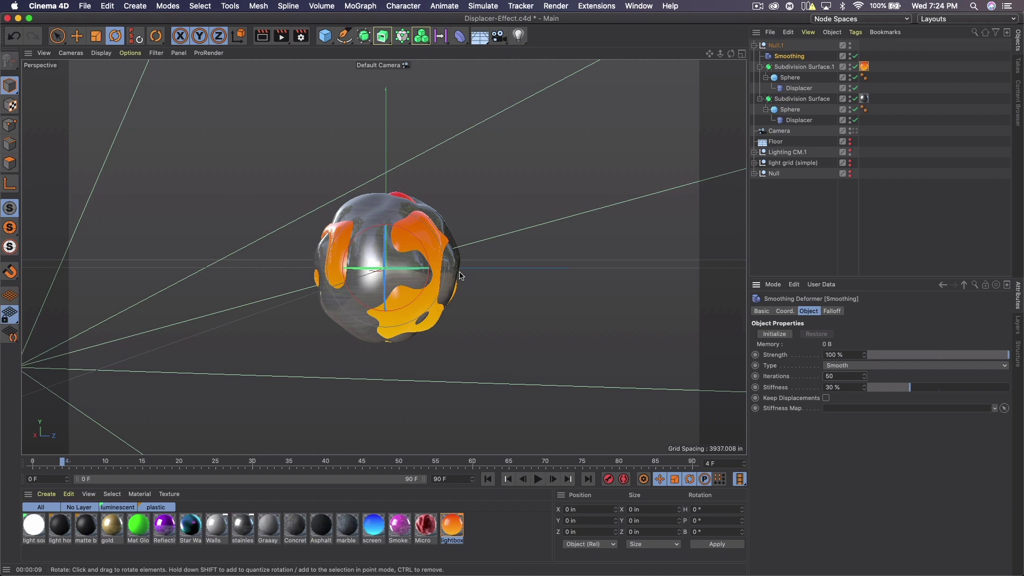
pyautogui.doubleClick(838, 375)
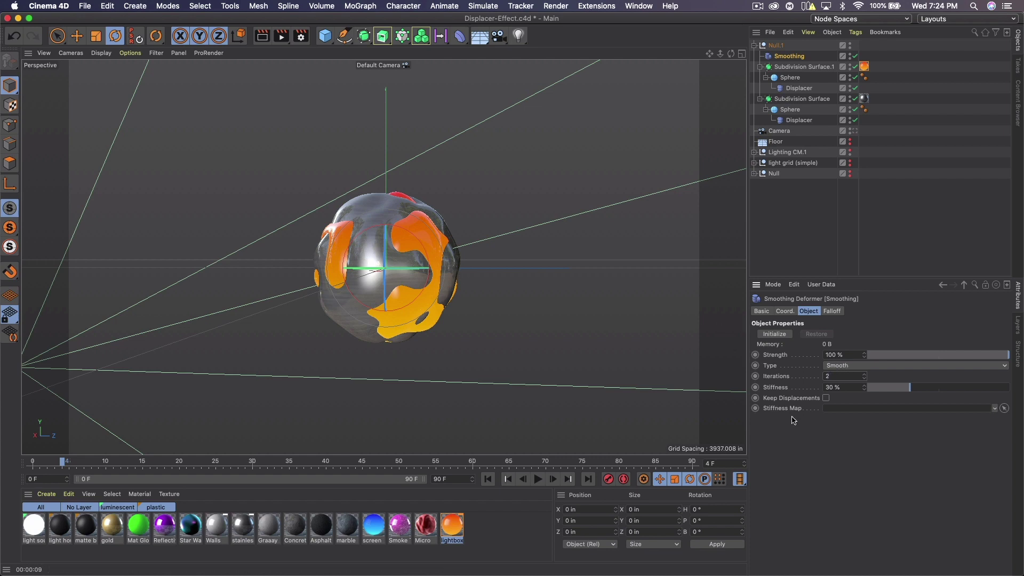
pyautogui.press('Return')
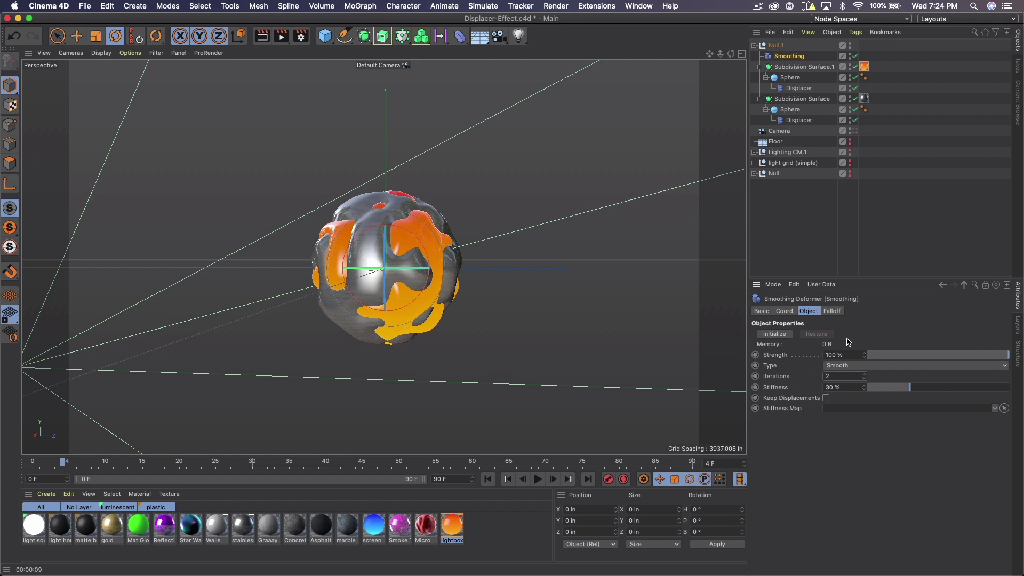
# Test Smoothing stiffness at 100 %, then restore it to 30 % and deselect the deformer
pyautogui.moveTo(924, 388); pyautogui.dragTo(1021, 382)
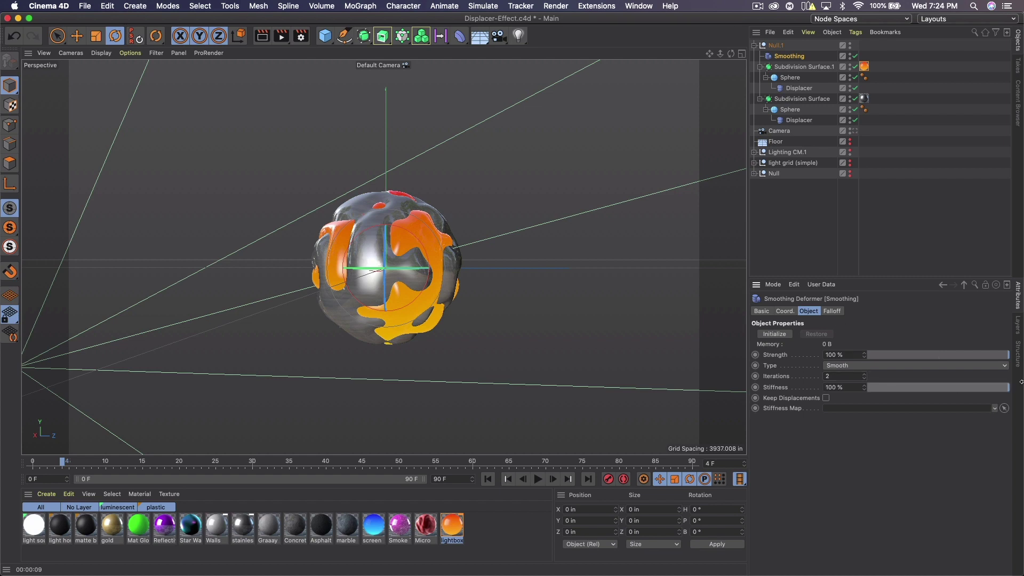
pyautogui.click(853, 388)
pyautogui.write('30')
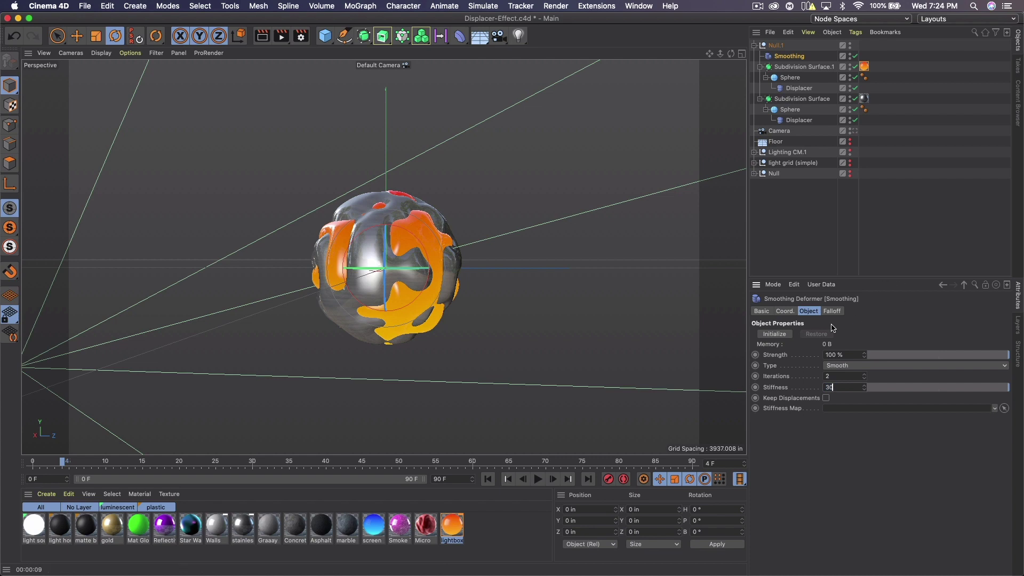
pyautogui.press('Return')
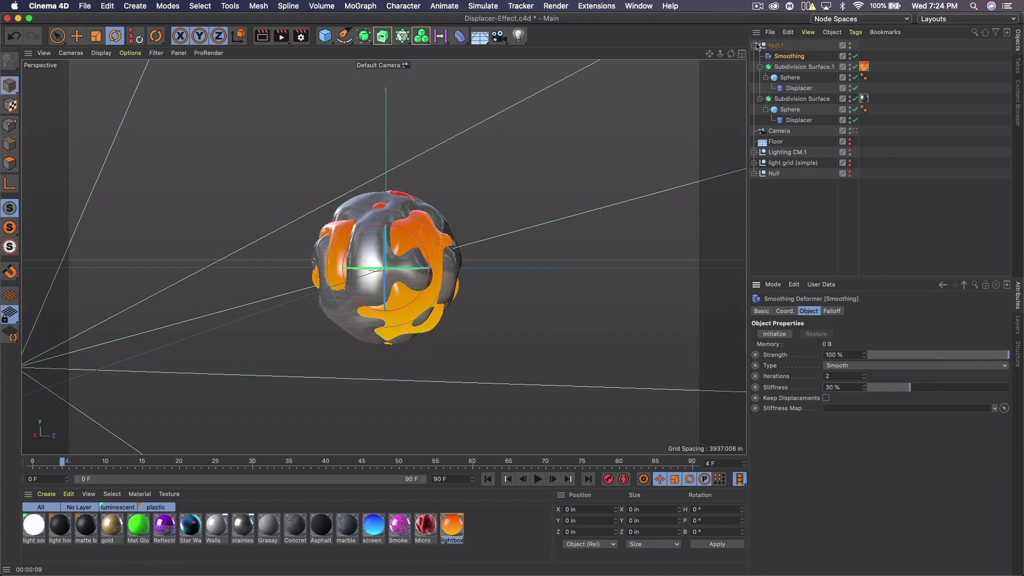
pyautogui.click(811, 192)
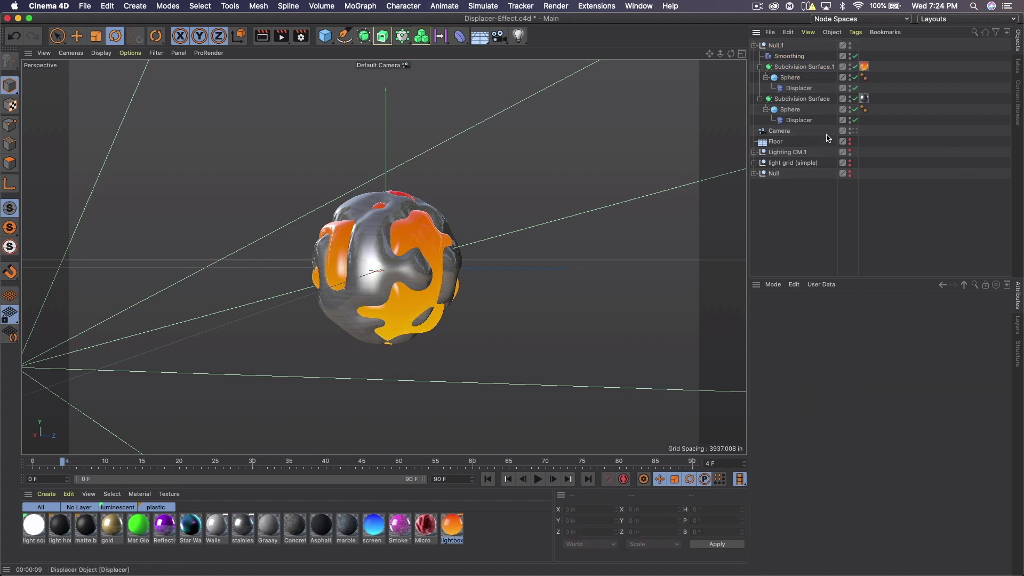
# Select both Displacers and set their shared noise shader's Cycles to 2
pyautogui.click(799, 120)
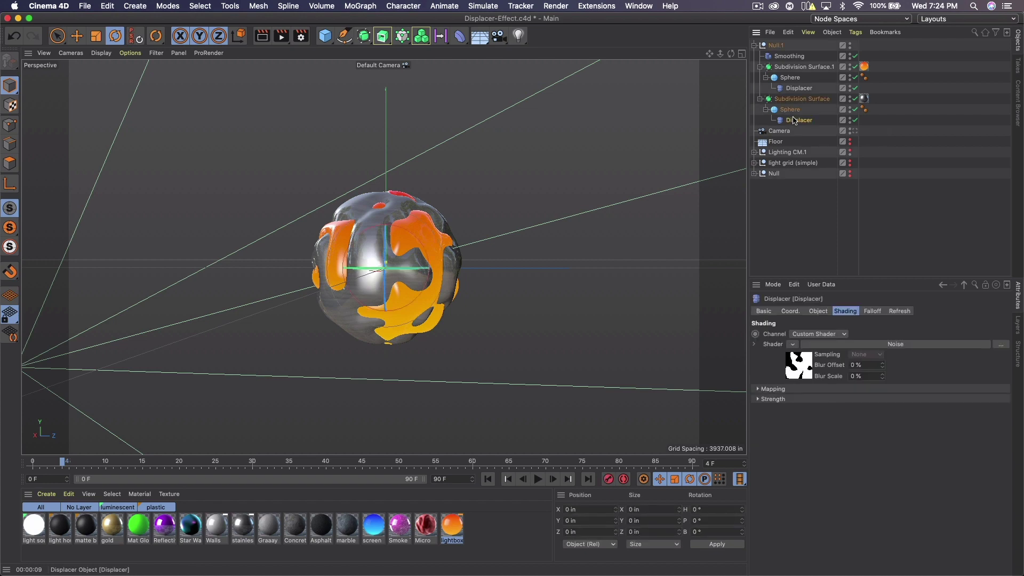
pyautogui.keyDown('shift'); pyautogui.click(798, 88); pyautogui.keyUp('shift')
pyautogui.click(801, 369)
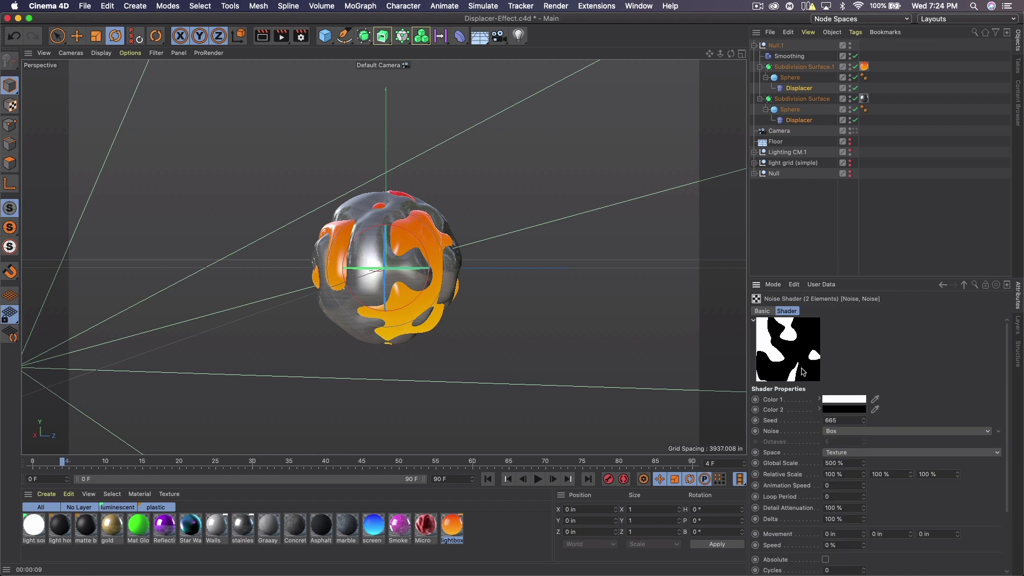
pyautogui.scroll(-3, 969, 356)
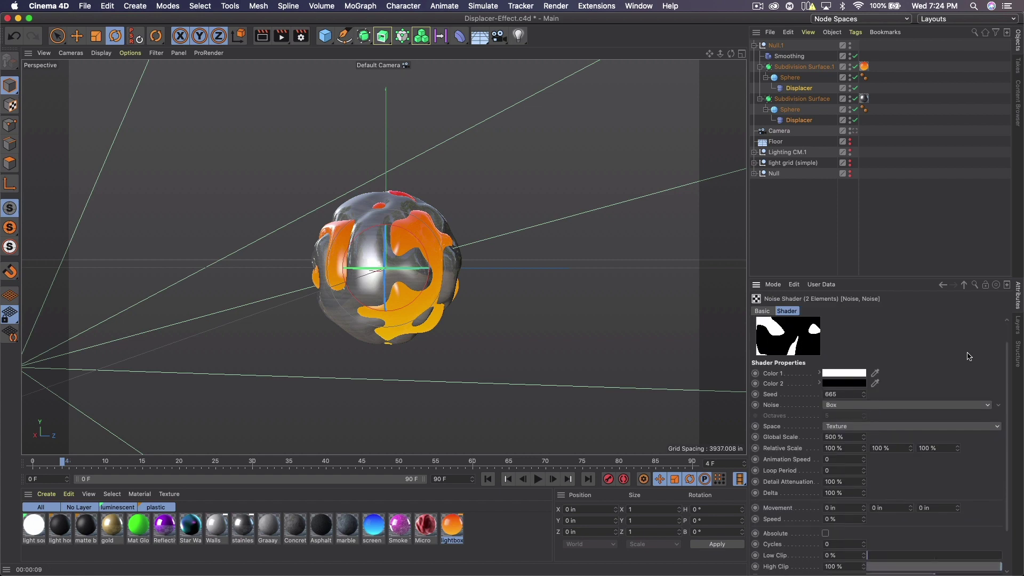
pyautogui.scroll(-2, 987, 482)
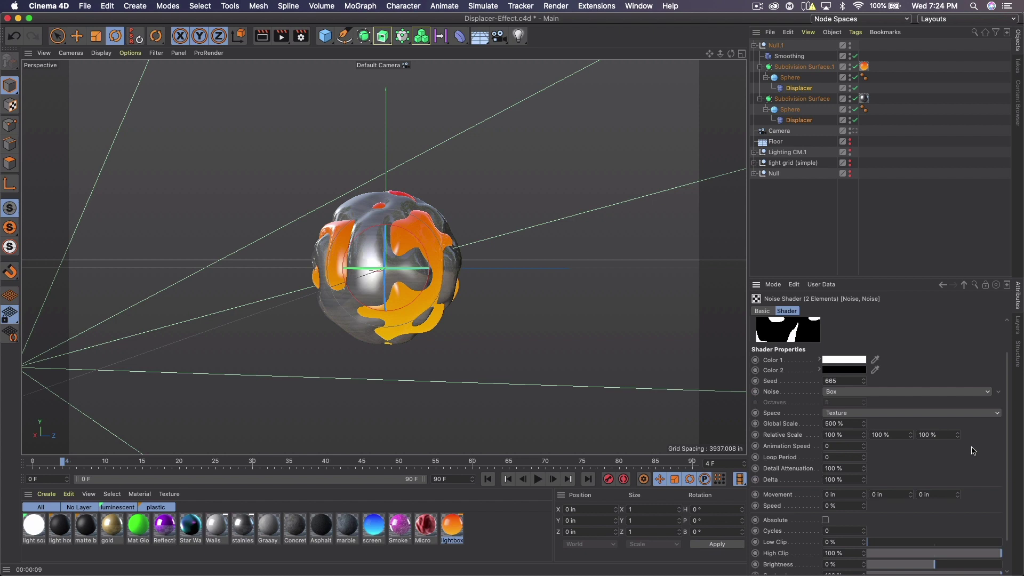
pyautogui.scroll(-4, 973, 450)
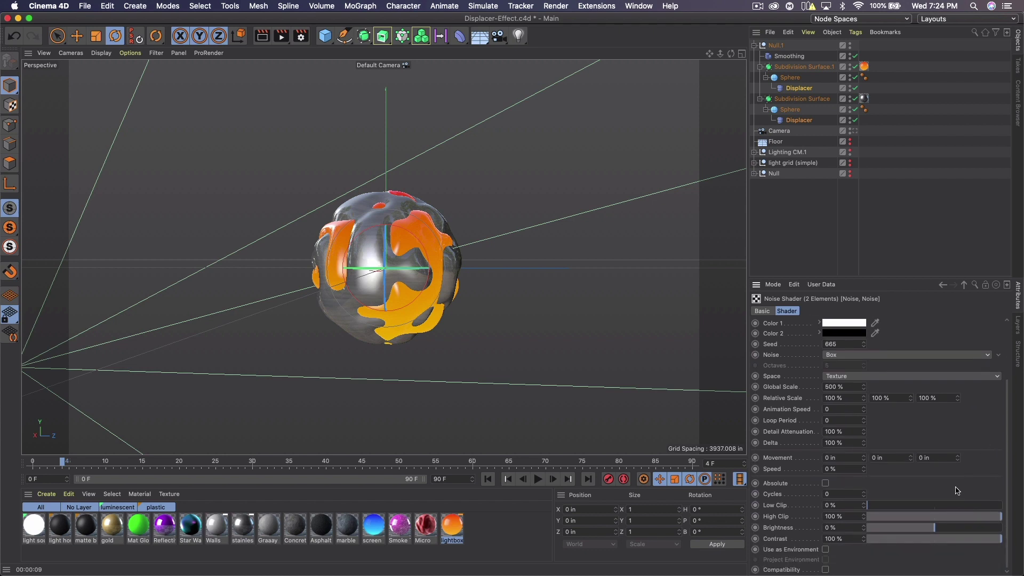
pyautogui.click(840, 494)
pyautogui.press('Return')
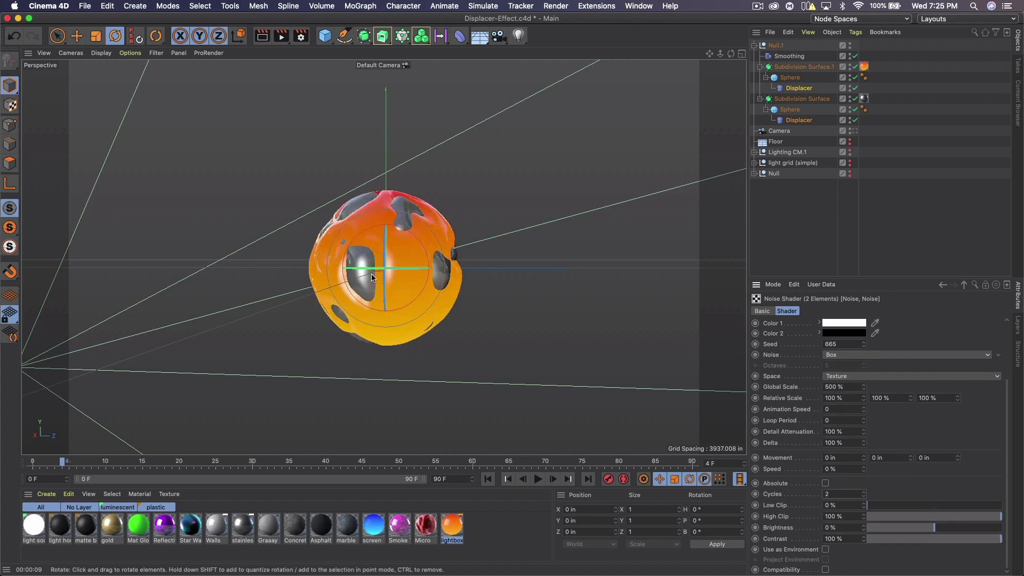
# Change the shared noise type from Box to Voronoi 3
pyautogui.scroll(1, 979, 450)
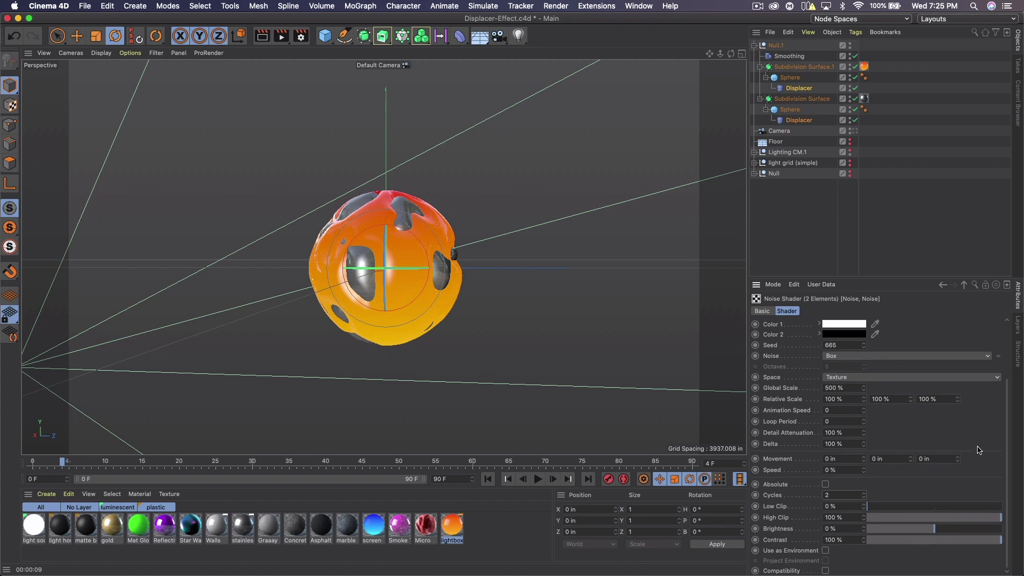
pyautogui.scroll(3, 969, 339)
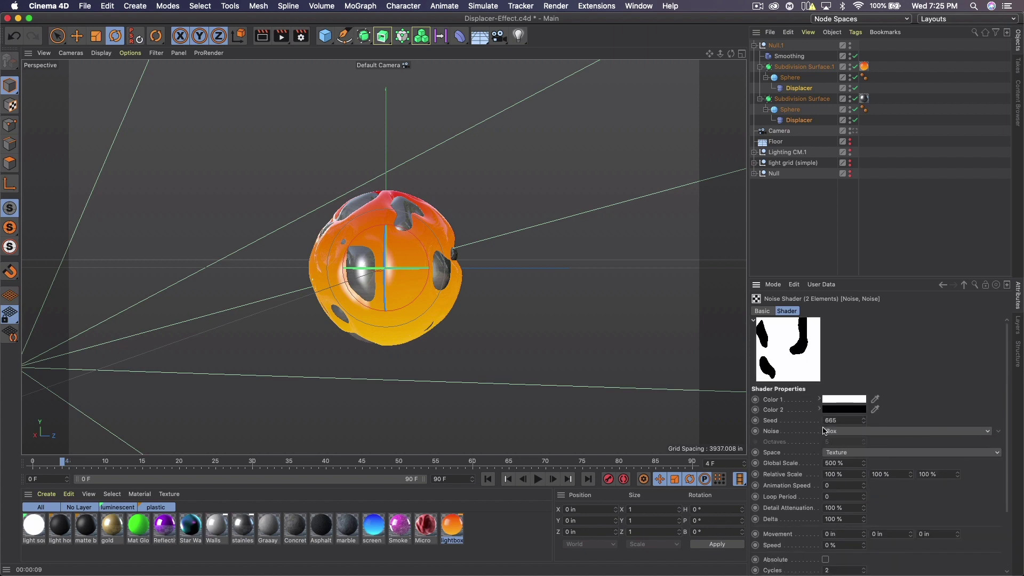
pyautogui.click(919, 434)
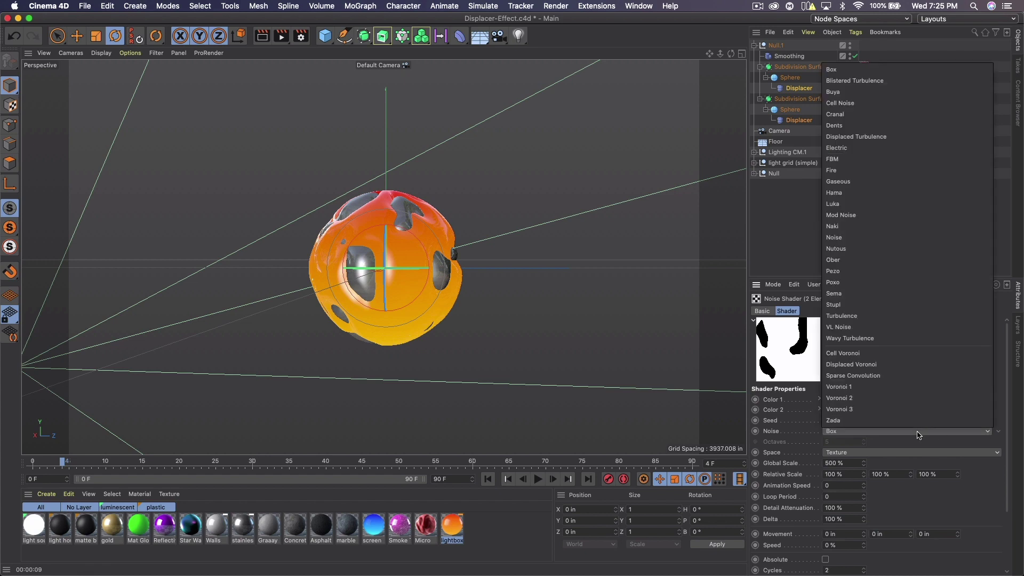
pyautogui.click(889, 409)
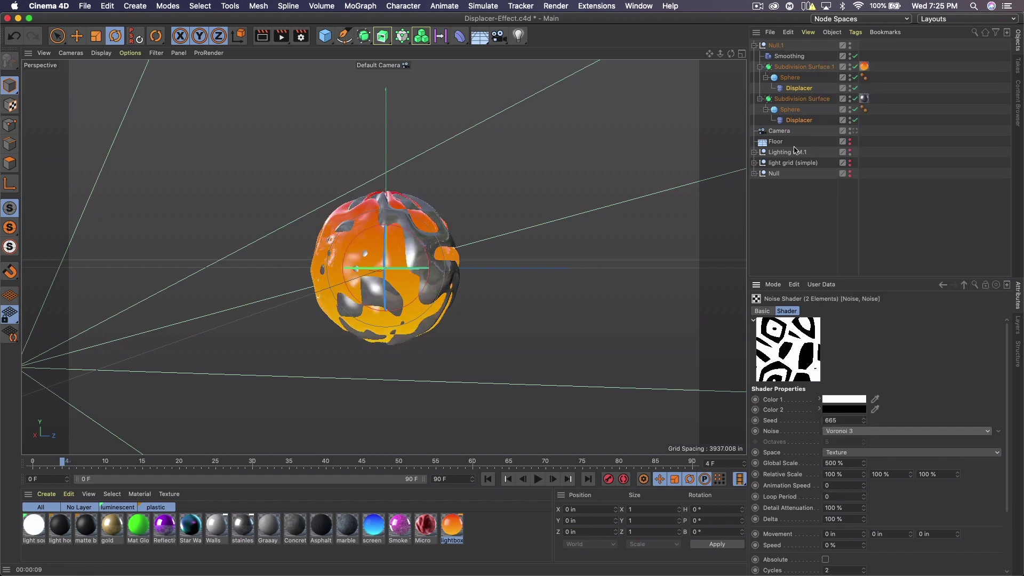
pyautogui.click(790, 77)
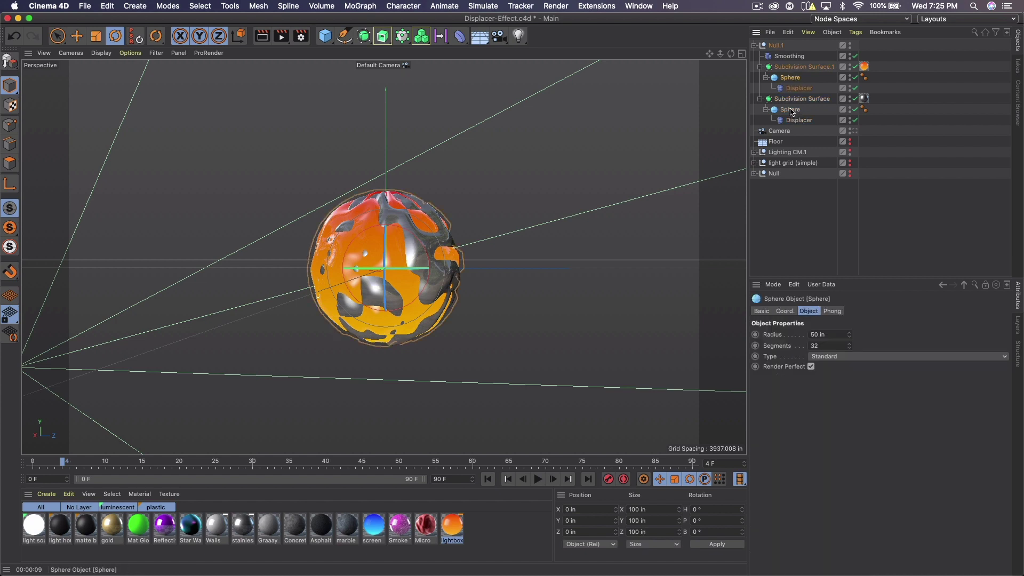
# Rotate both spheres, then move the second Displacer beside its Sphere under Subdivision Surface.1
pyautogui.keyDown('ctrl'); pyautogui.click(790, 110); pyautogui.keyUp('ctrl')
pyautogui.moveTo(408, 261); pyautogui.dragTo(306, 265)
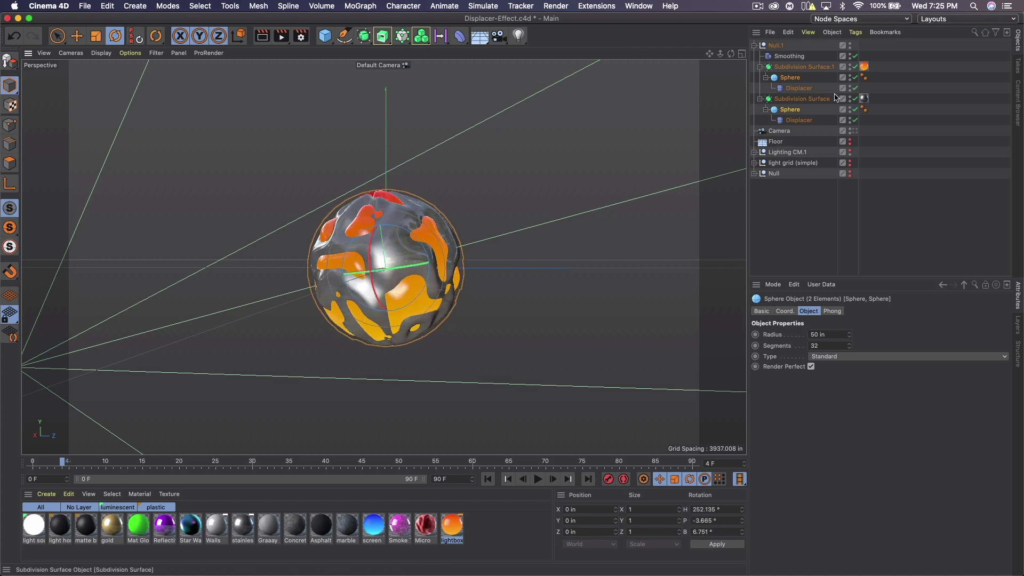
pyautogui.hotkey('ctrl', 'shift', 'a')
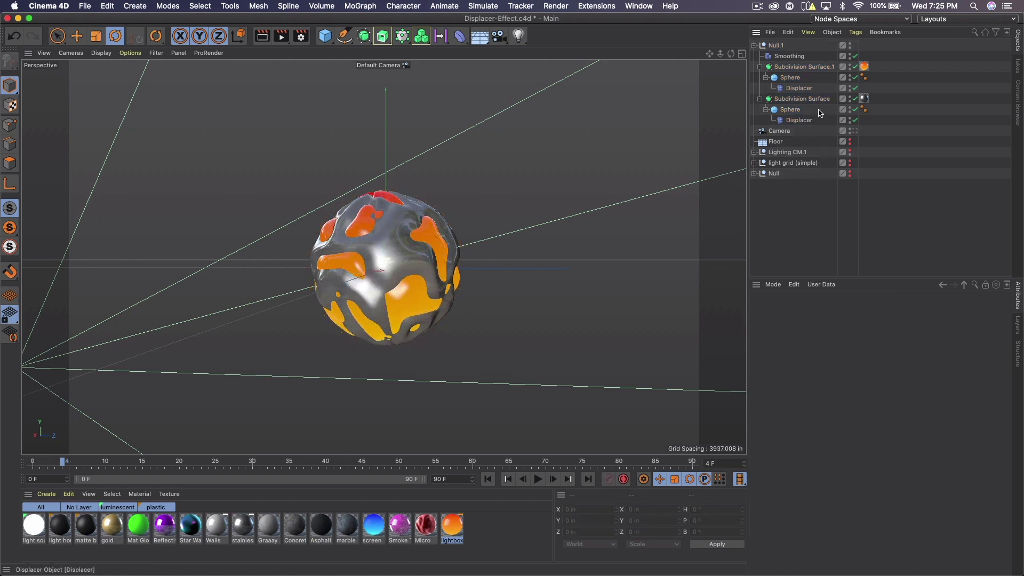
pyautogui.click(792, 121)
pyautogui.moveTo(798, 125)
pyautogui.mouseDown()
pyautogui.moveTo(798, 105)
pyautogui.moveTo(788, 113)
pyautogui.moveTo(794, 76)
pyautogui.mouseUp()
pyautogui.click(793, 88)
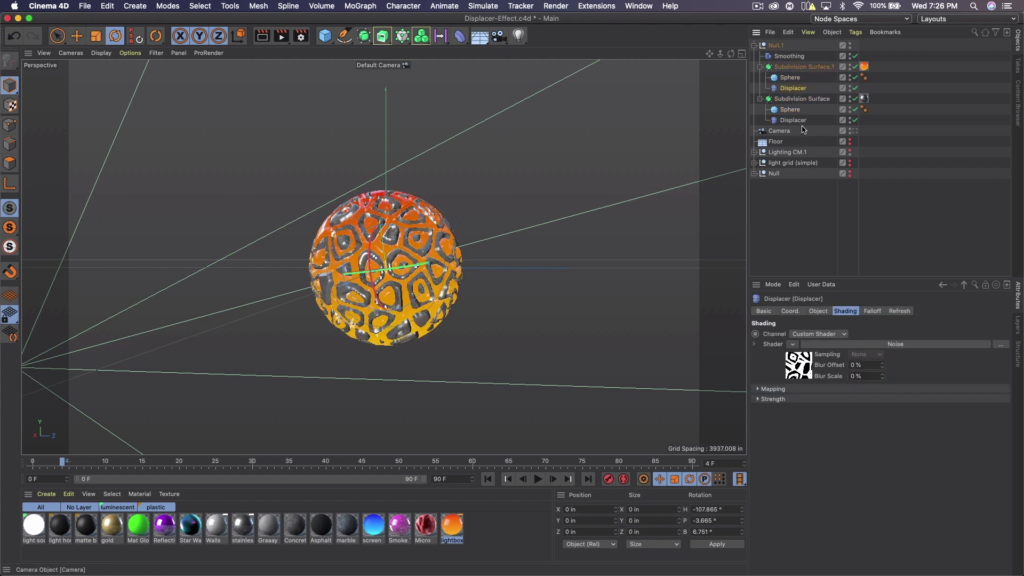
# Inspect both Displacers' shared noise shader, then delete the Sphere inside Subdivision Surface.1
pyautogui.keyDown('shift'); pyautogui.click(794, 120); pyautogui.keyUp('shift')
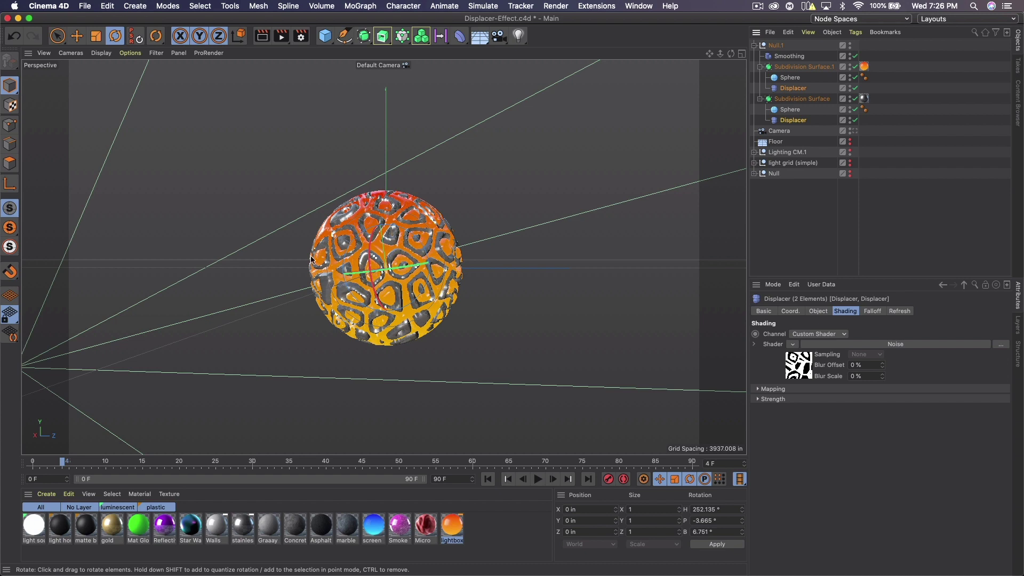
pyautogui.click(804, 368)
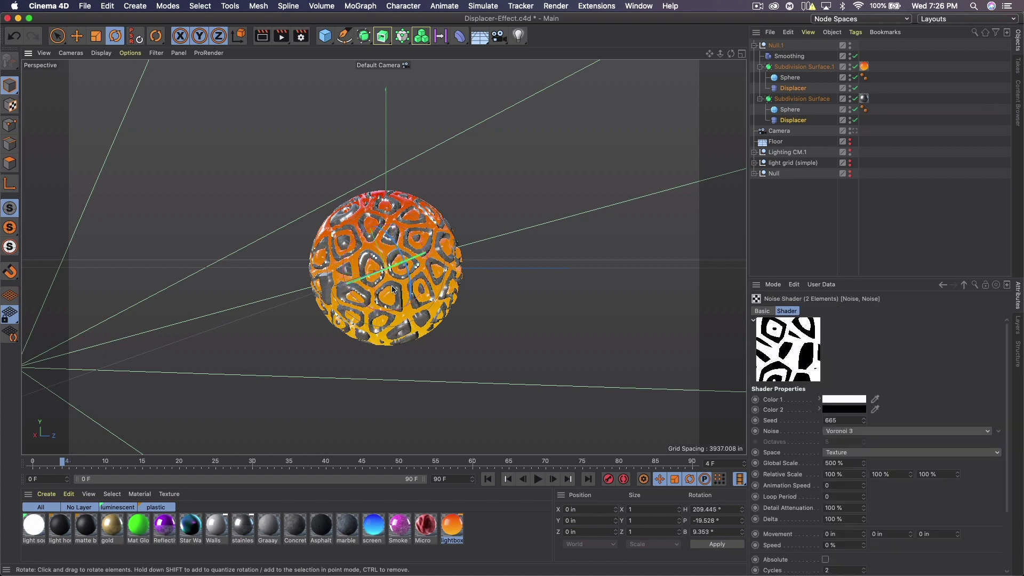
pyautogui.click(841, 219)
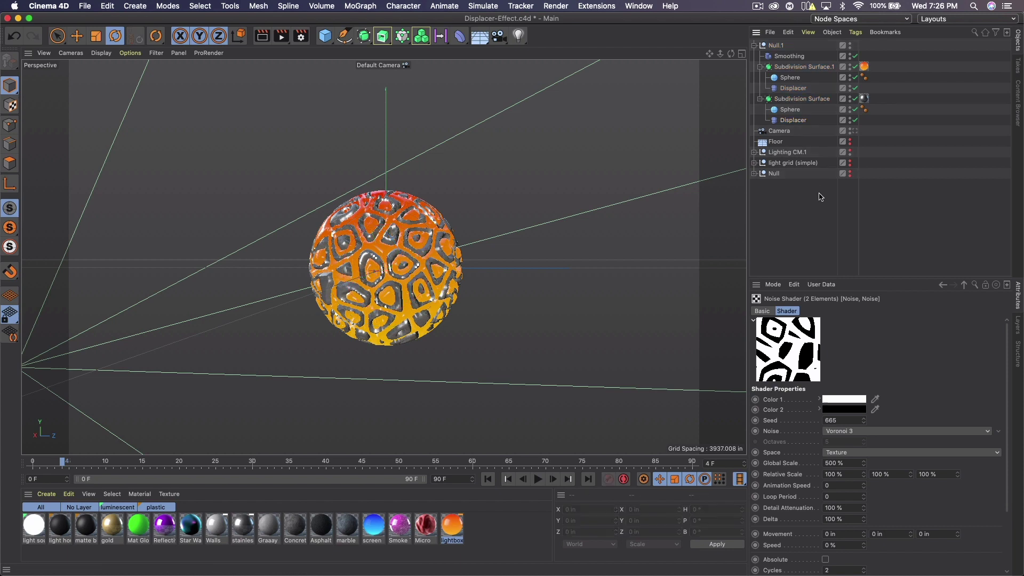
pyautogui.click(791, 78)
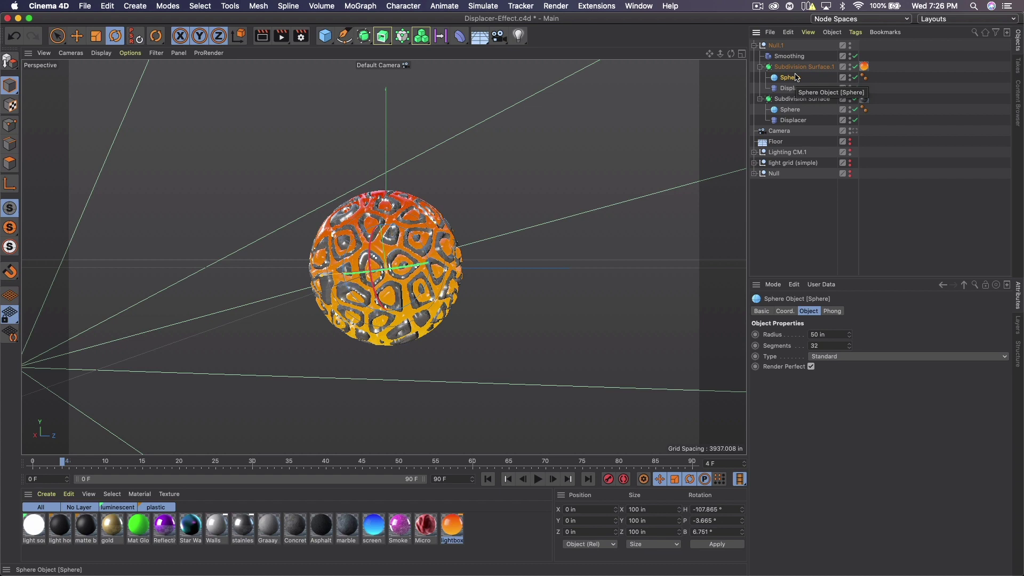
pyautogui.press('Delete')
# Delete the remaining sphere, add a MoText object and view it front-on through the scene camera
pyautogui.click(790, 99)
pyautogui.press('Delete')
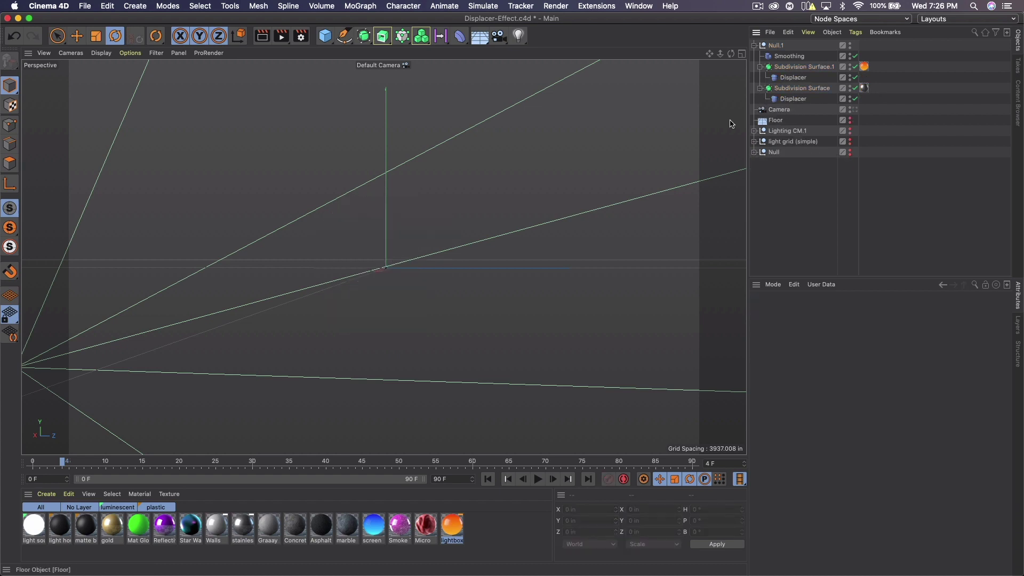
pyautogui.click(361, 7)
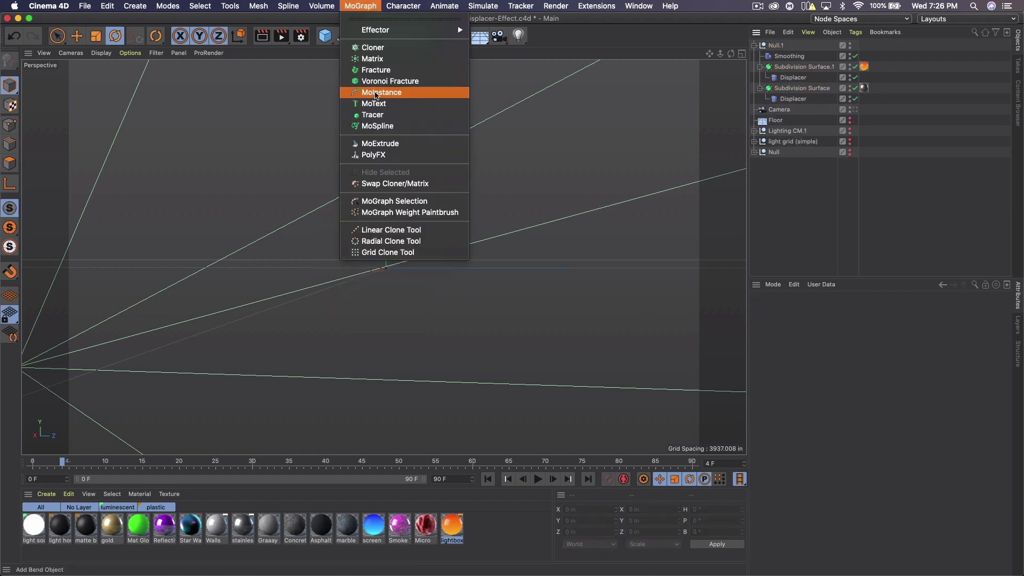
pyautogui.click(376, 103)
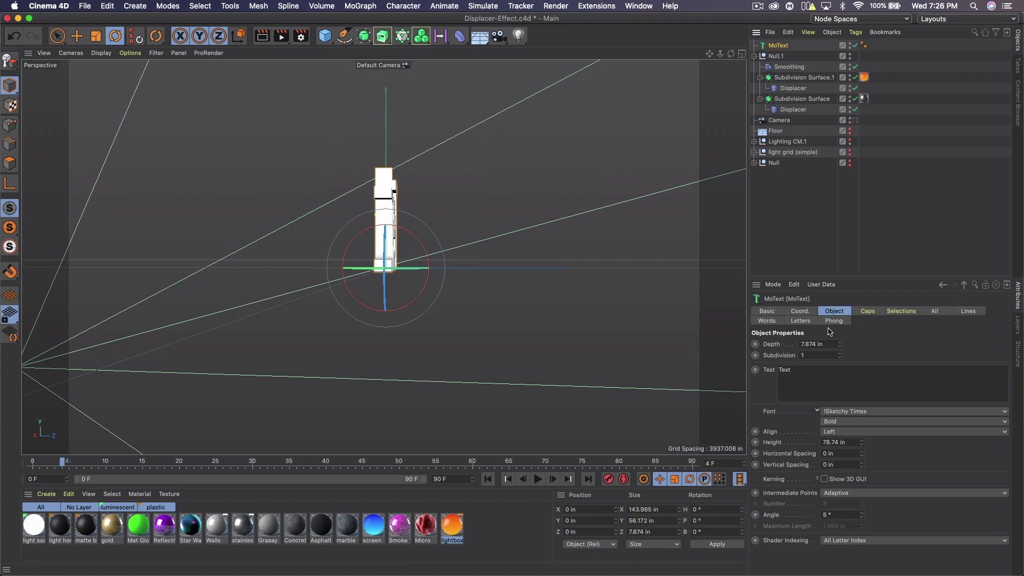
pyautogui.click(853, 120)
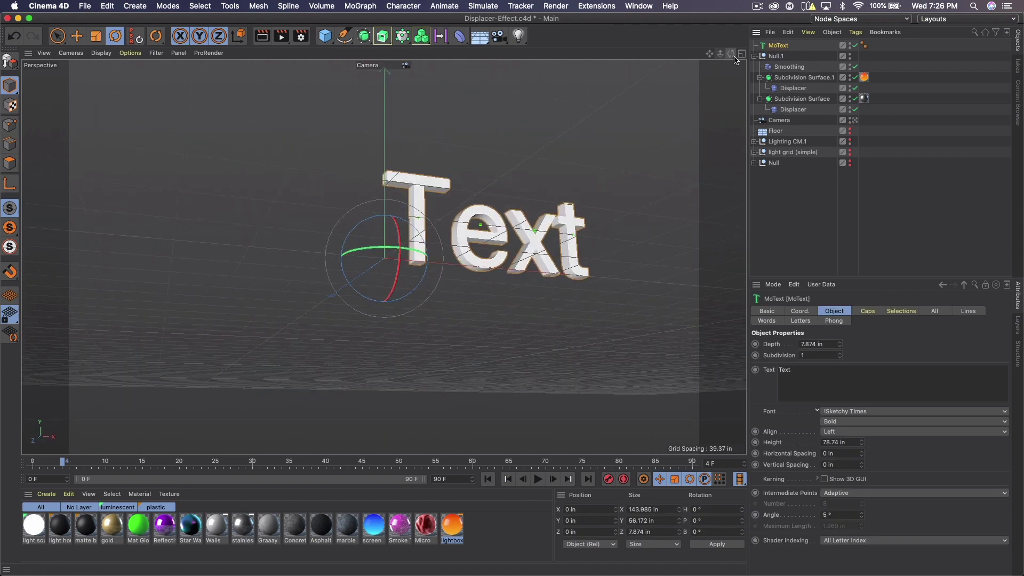
pyautogui.moveTo(731, 53); pyautogui.dragTo(701, 56)
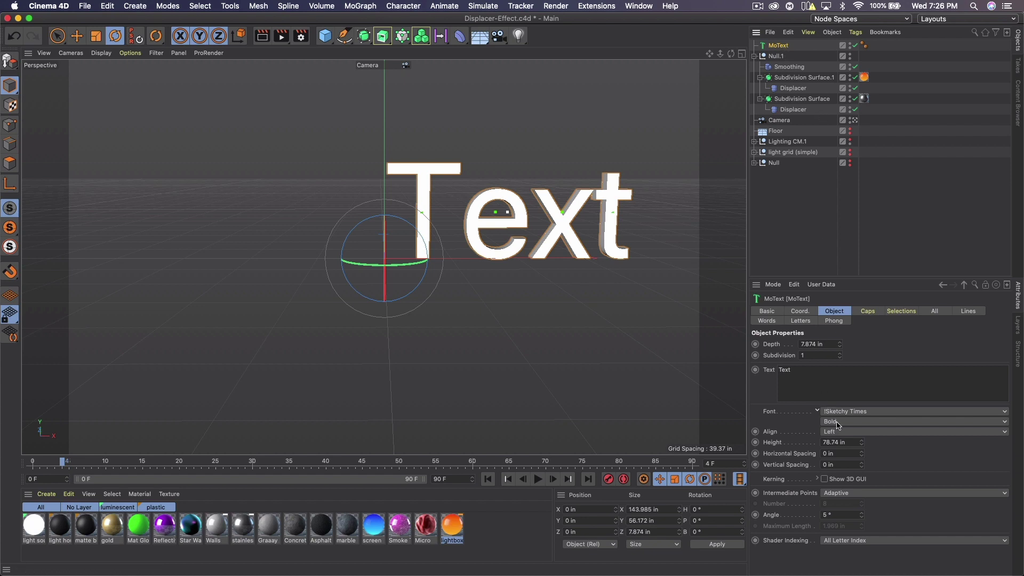
pyautogui.click(852, 431)
# Set the text alignment to Middle and switch the viewport to Gouraud Shading (Lines)
pyautogui.click(847, 453)
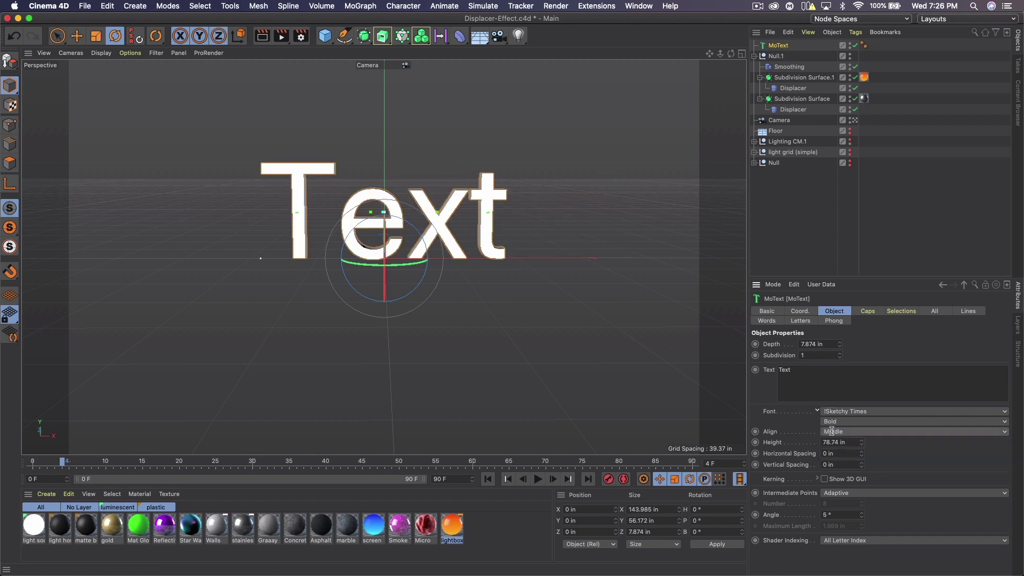
pyautogui.click(871, 312)
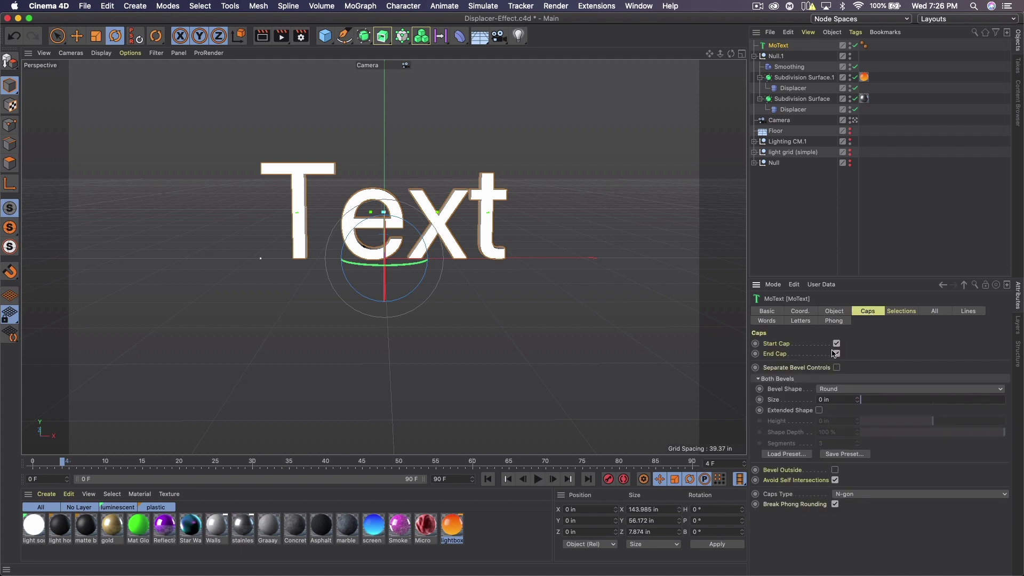
pyautogui.click(101, 53)
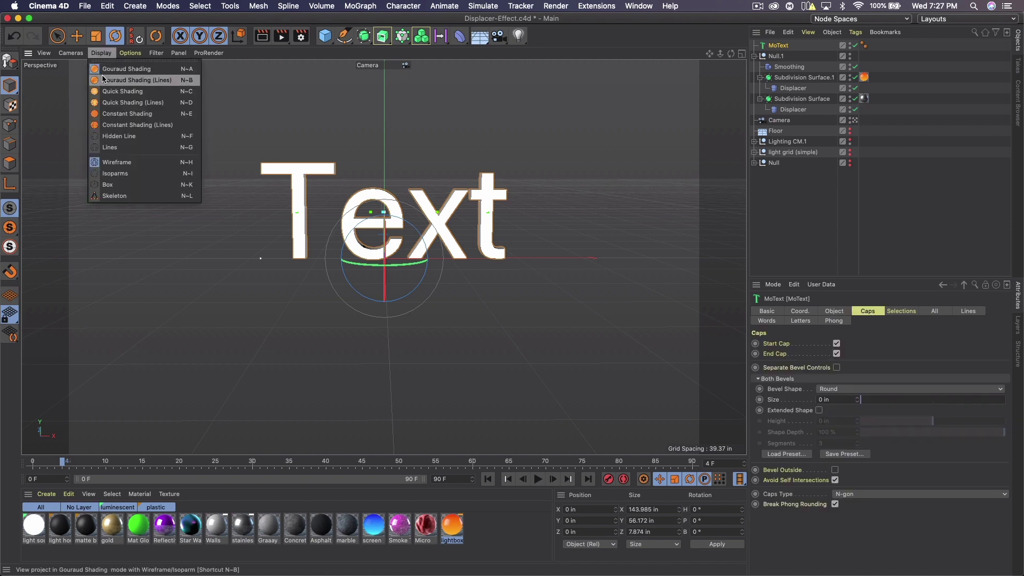
pyautogui.click(105, 77)
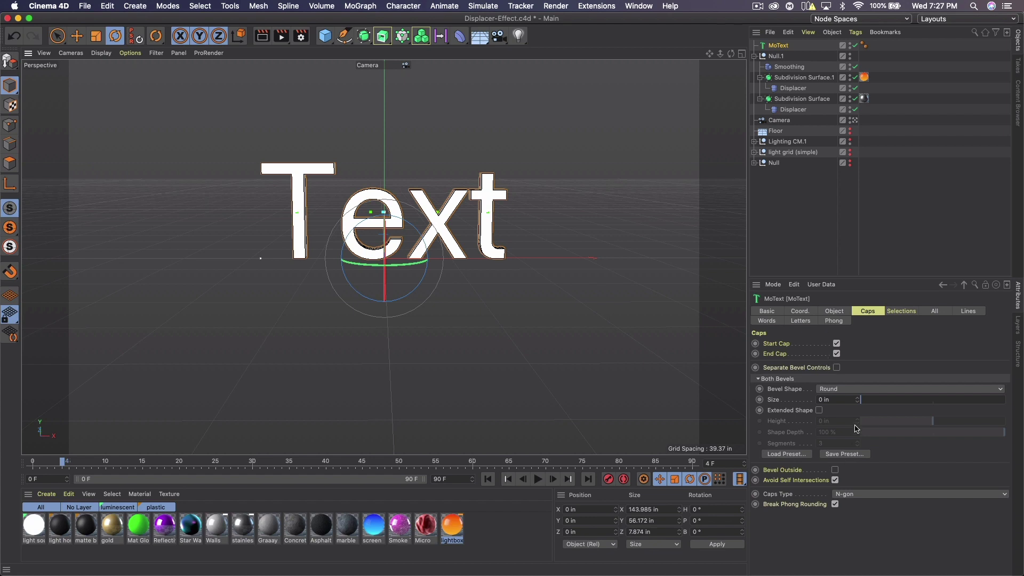
# Give the text a 1 in bevel with -49% shape depth and Regular Grid caps
pyautogui.click(859, 397)
pyautogui.doubleClick(857, 399)
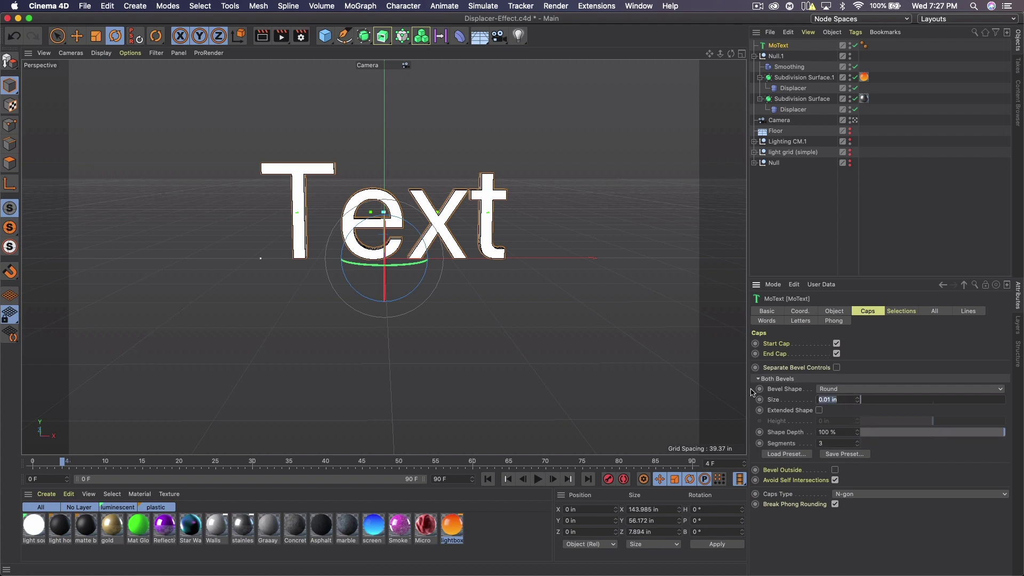
pyautogui.write('2')
pyautogui.click(896, 433)
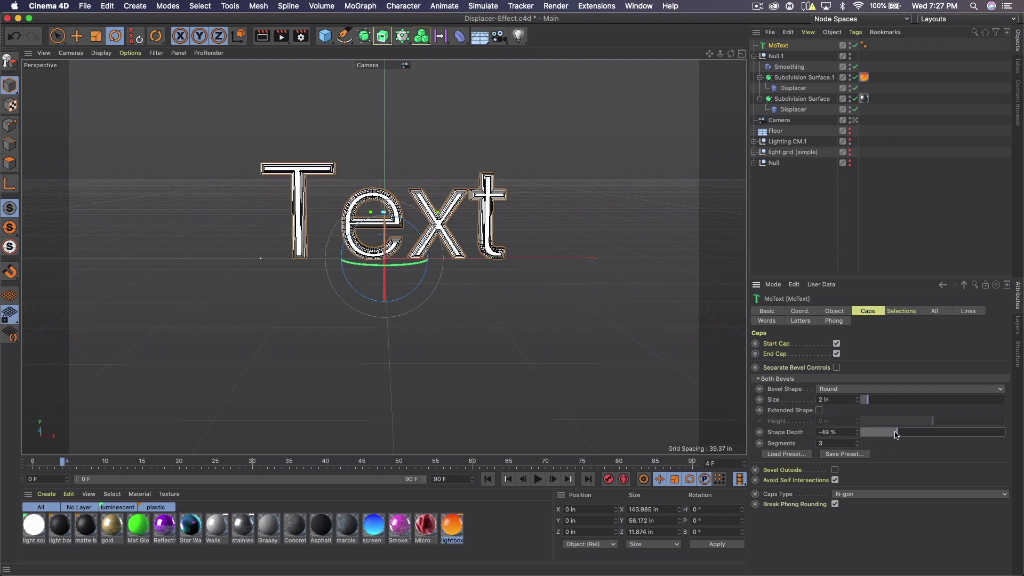
pyautogui.click(846, 495)
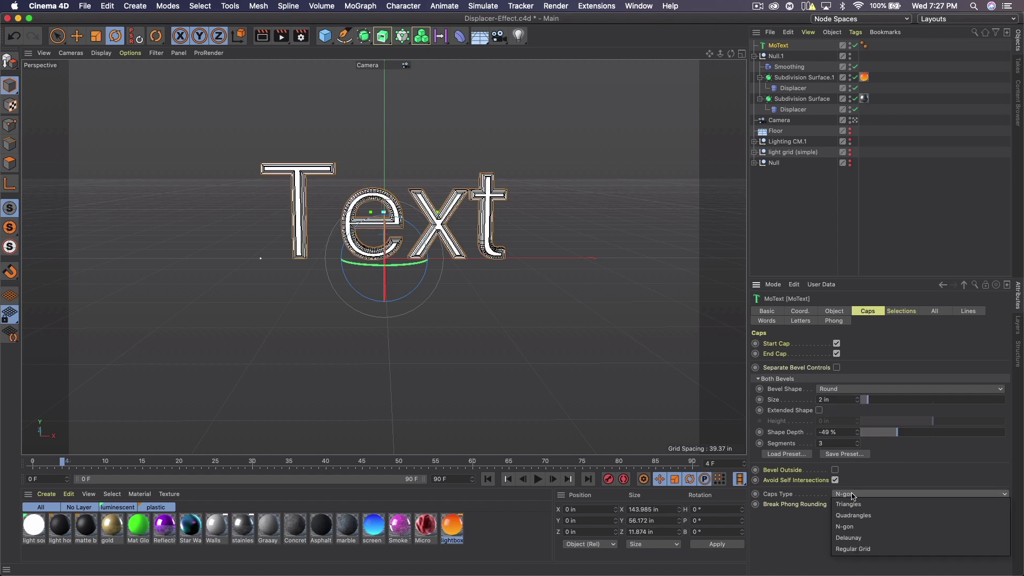
pyautogui.click(856, 549)
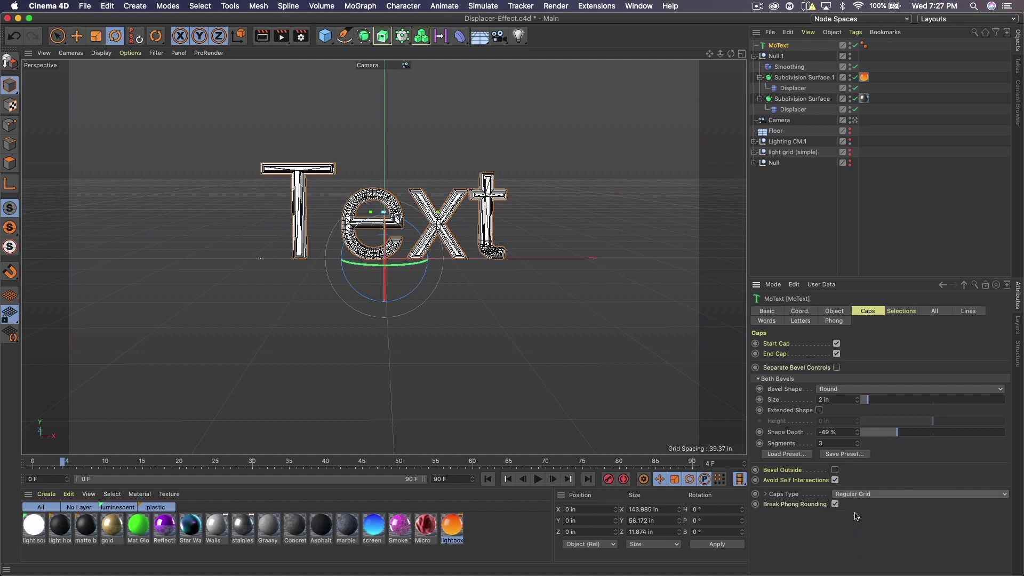
pyautogui.click(845, 402)
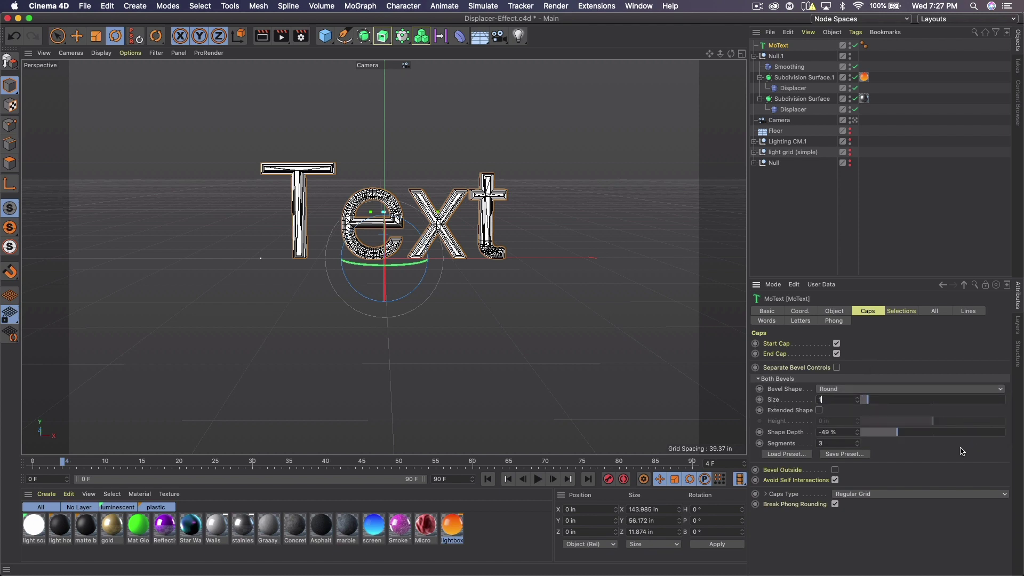
pyautogui.press('Return')
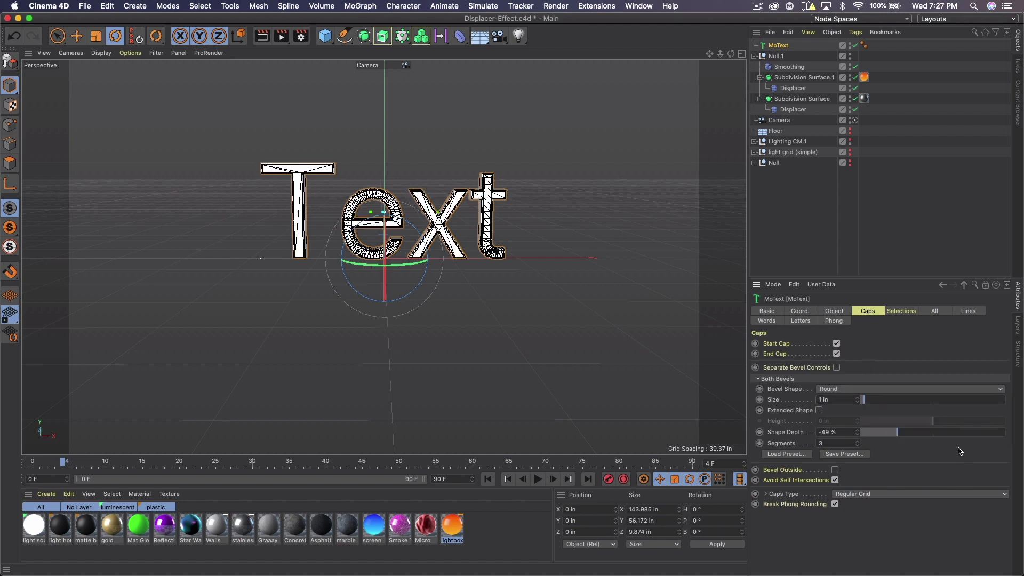
# Set the Regular Grid cap size to 1 in
pyautogui.click(767, 495)
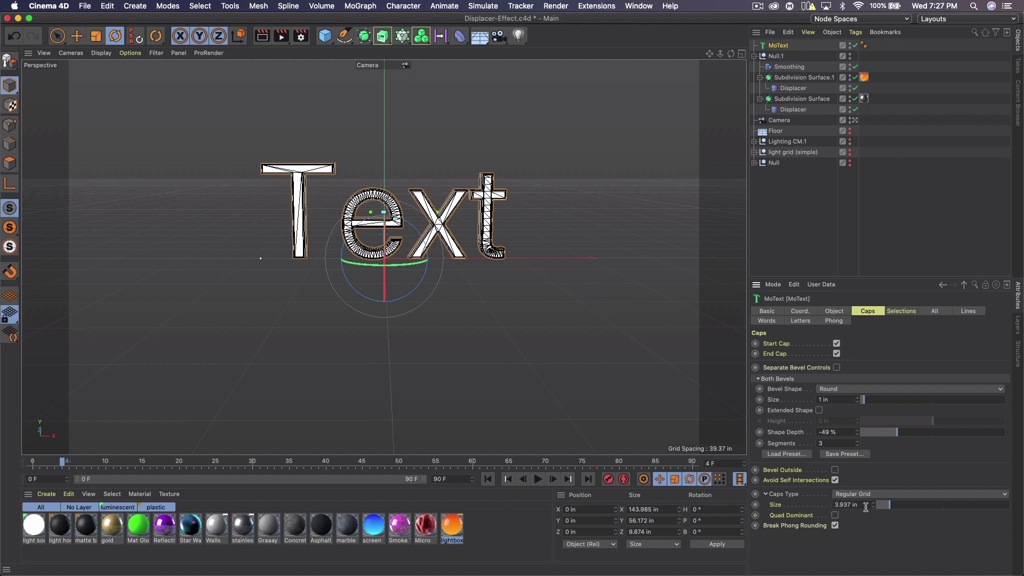
pyautogui.moveTo(874, 509); pyautogui.dragTo(874, 512)
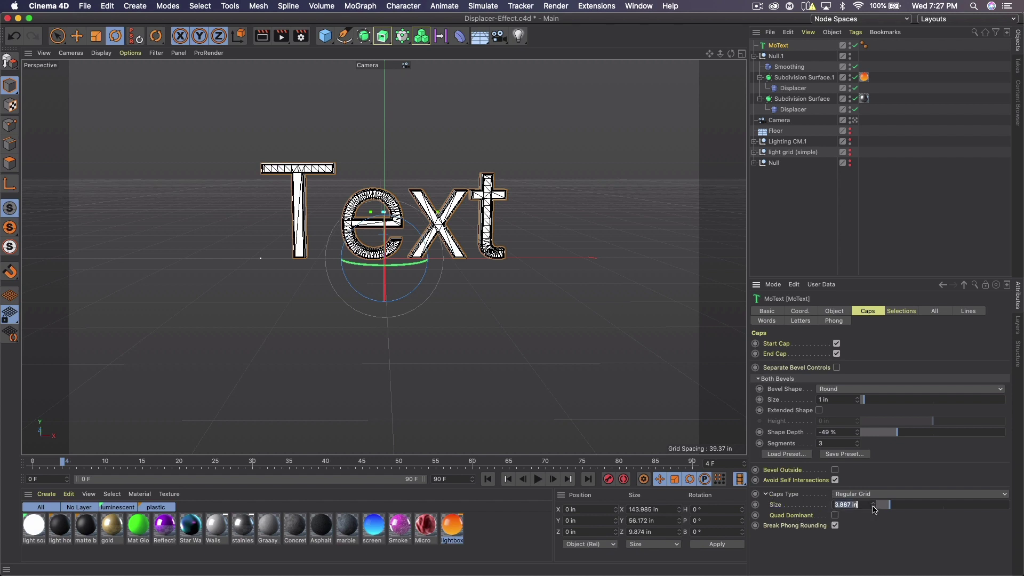
pyautogui.write('1')
pyautogui.press('Return')
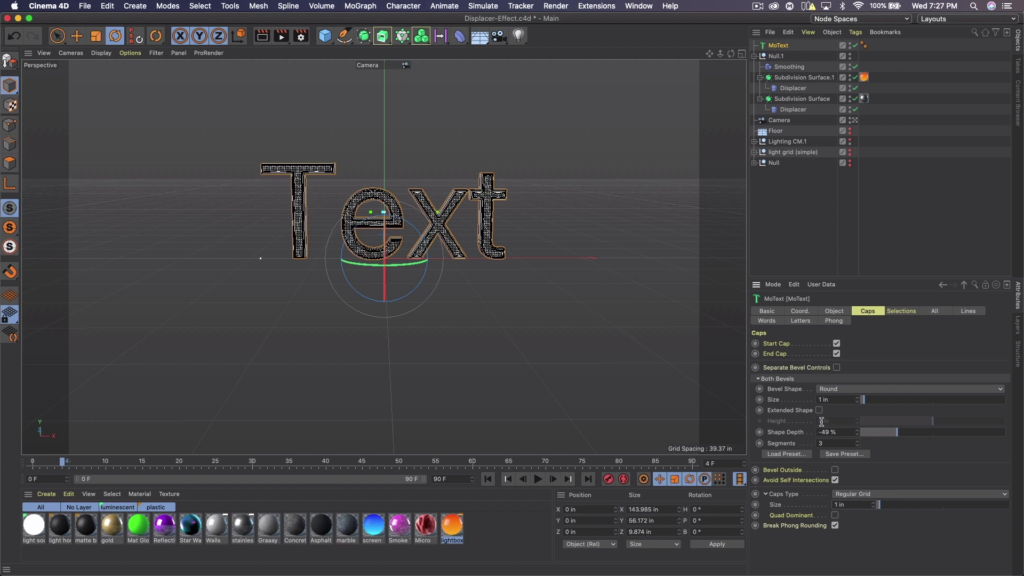
pyautogui.click(842, 312)
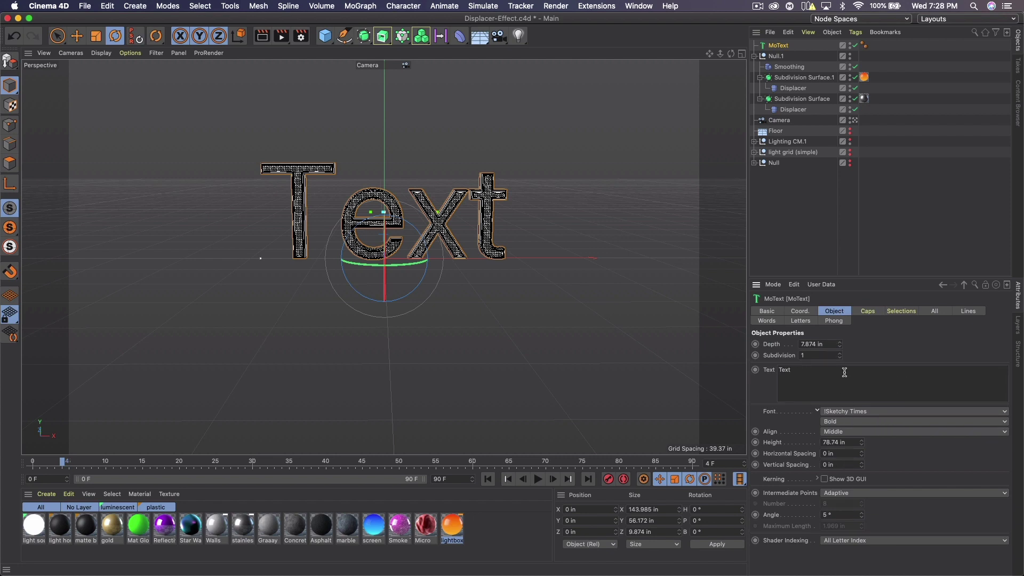
# Raise the text subdivision to 4 and change the font to Danube
pyautogui.click(841, 356)
pyautogui.click(841, 355)
pyautogui.click(841, 356)
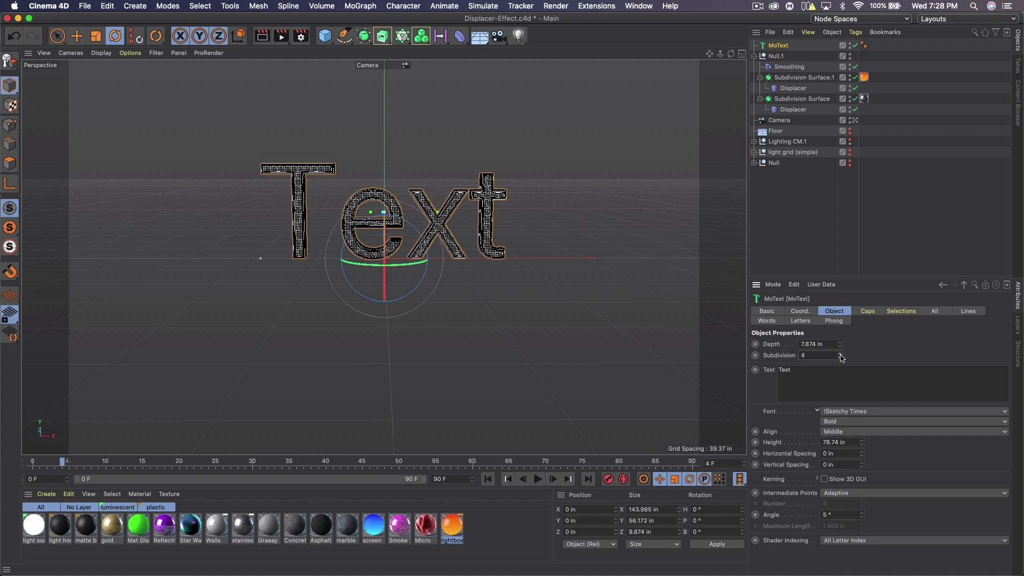
pyautogui.click(863, 416)
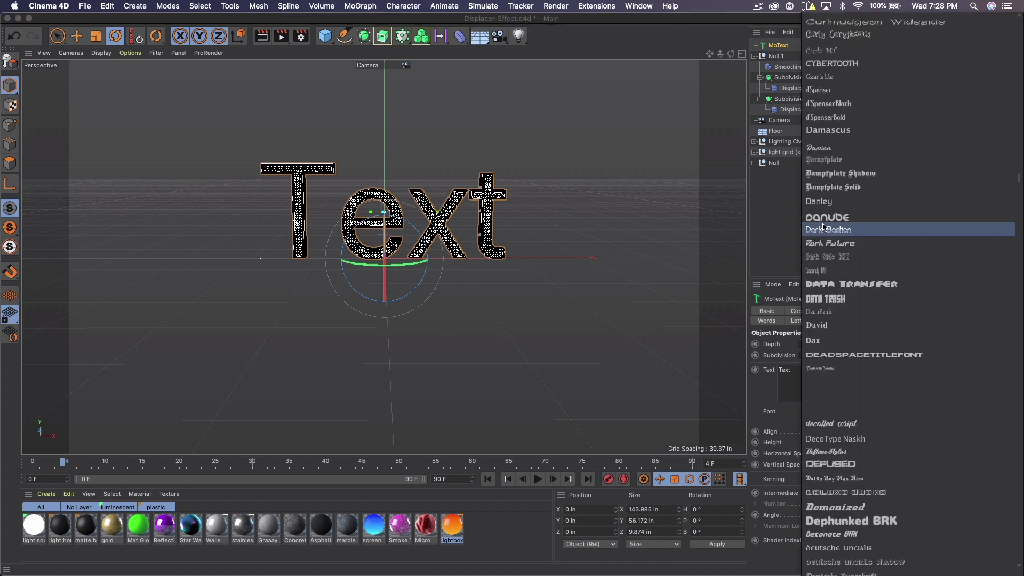
pyautogui.click(827, 218)
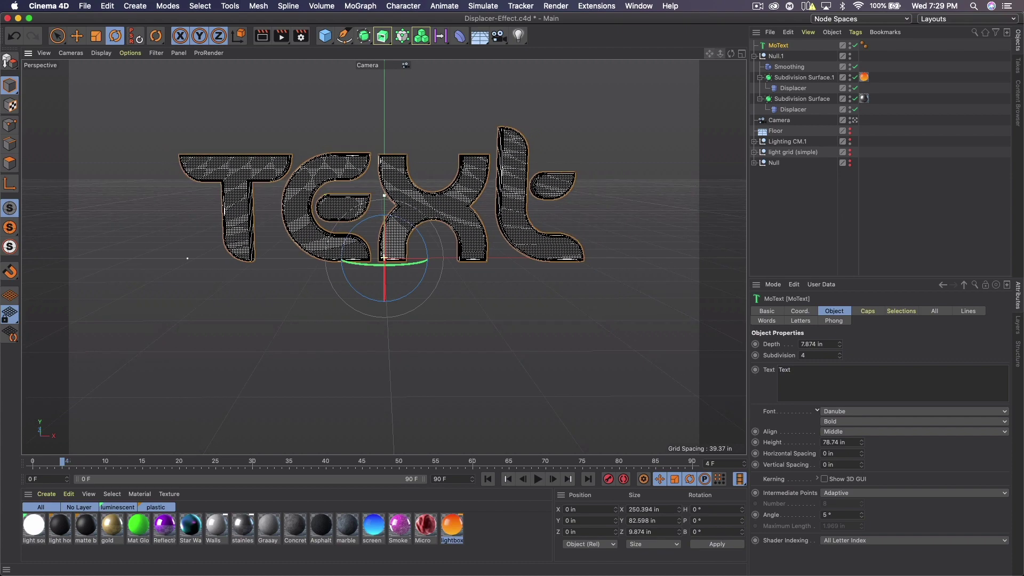
pyautogui.moveTo(709, 54); pyautogui.dragTo(739, 61)
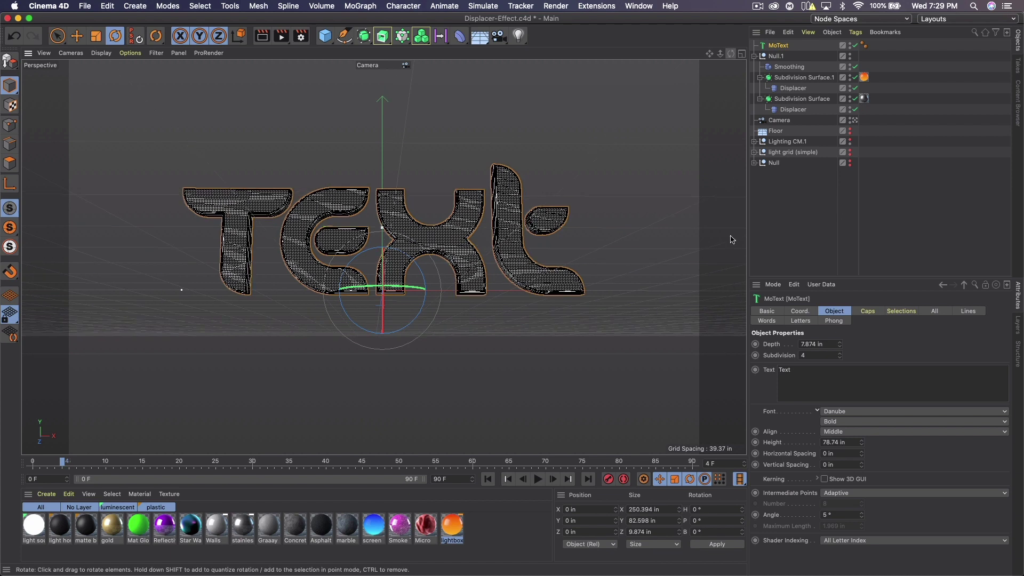
# Set the text depth to 25 in, after trying 50 in, and subdivisions to 8
pyautogui.click(830, 344)
pyautogui.write('50')
pyautogui.press('Return')
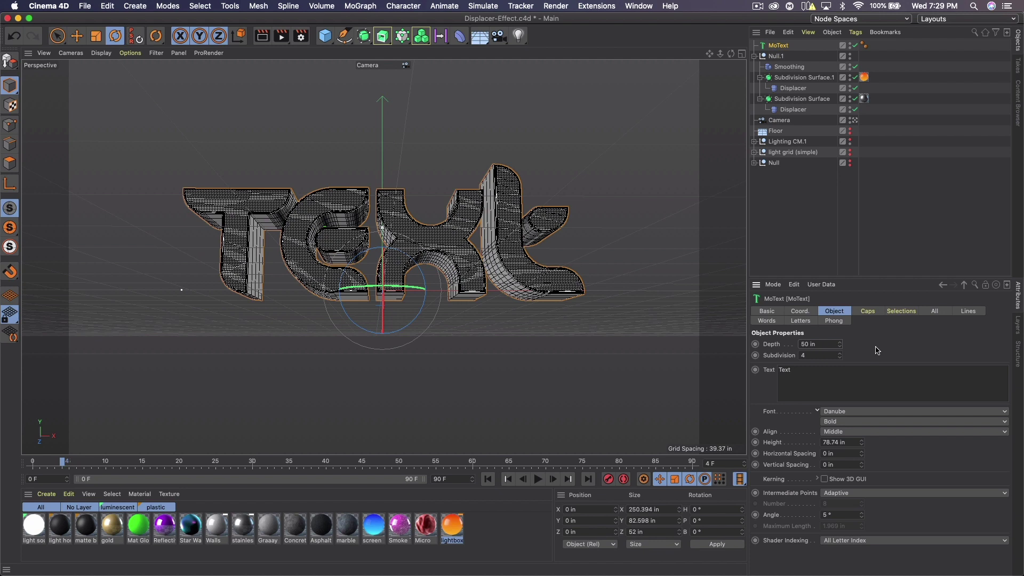
pyautogui.click(829, 344)
pyautogui.write('25')
pyautogui.press('Return')
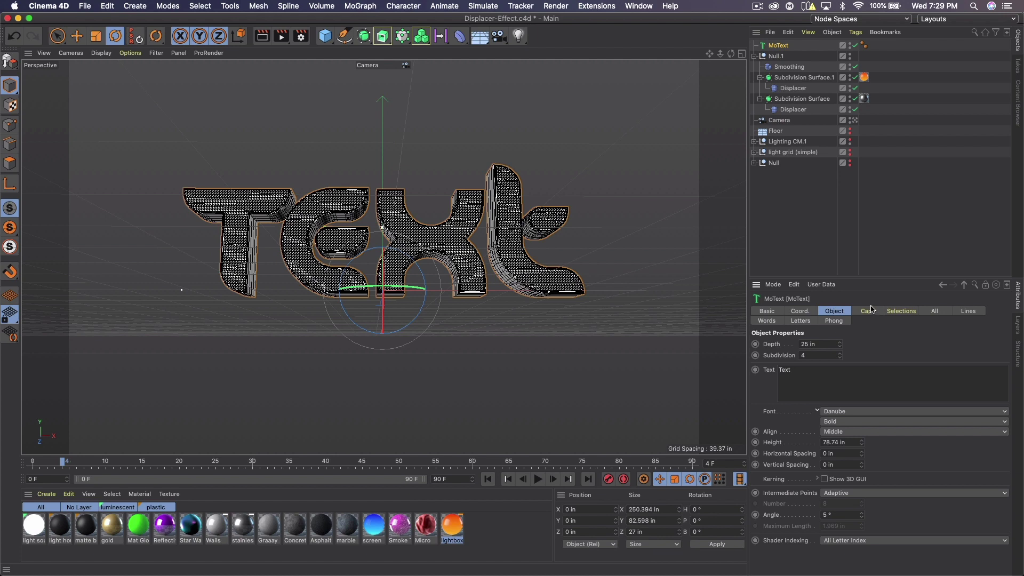
pyautogui.click(814, 355)
pyautogui.press('Return')
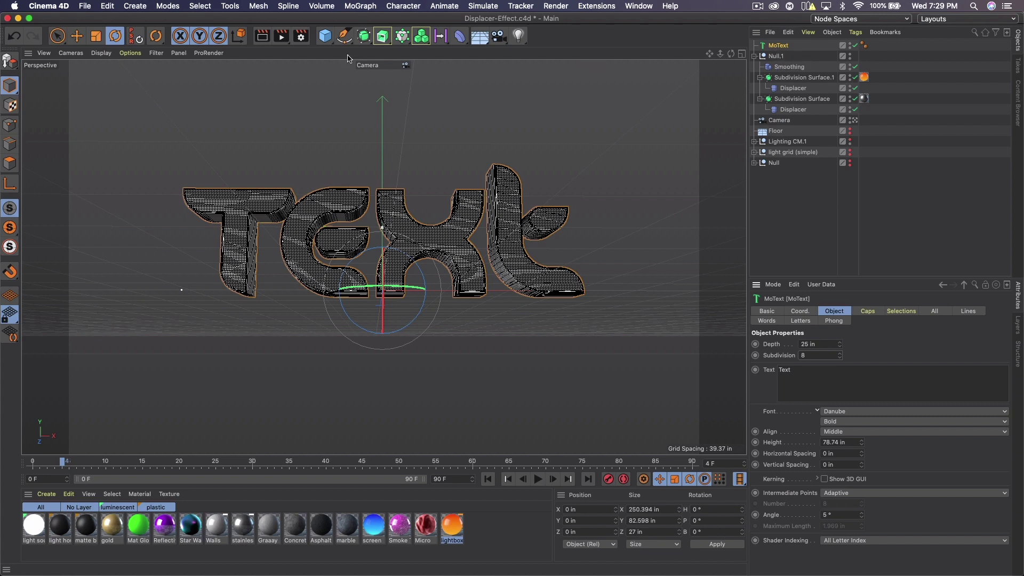
# Switch to plain shaded display, duplicate the MoText, nest each copy above a Displacer, and render
pyautogui.click(101, 53)
pyautogui.click(105, 76)
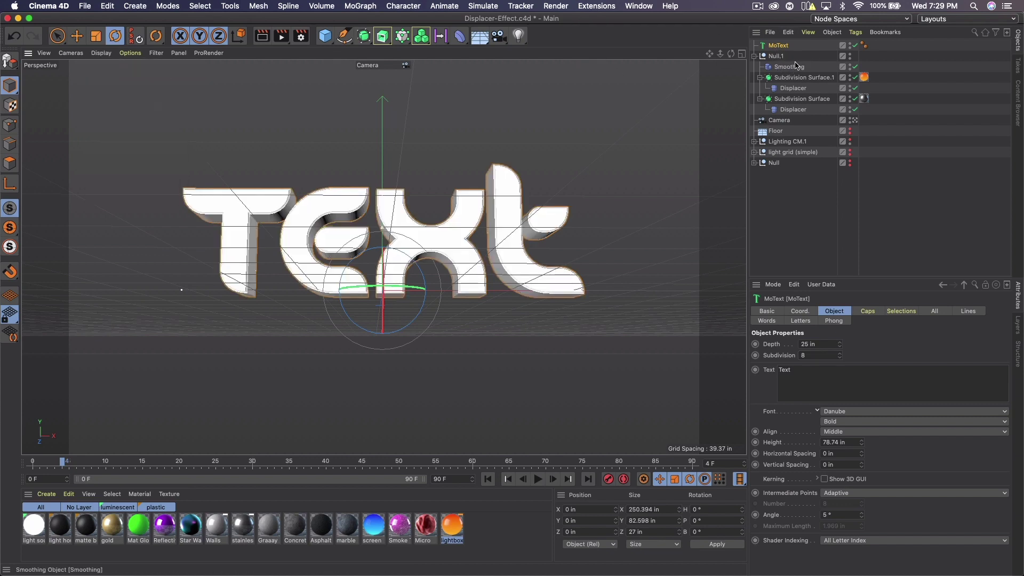
pyautogui.hotkey('ctrl', 'c')
pyautogui.hotkey('ctrl', 'v')
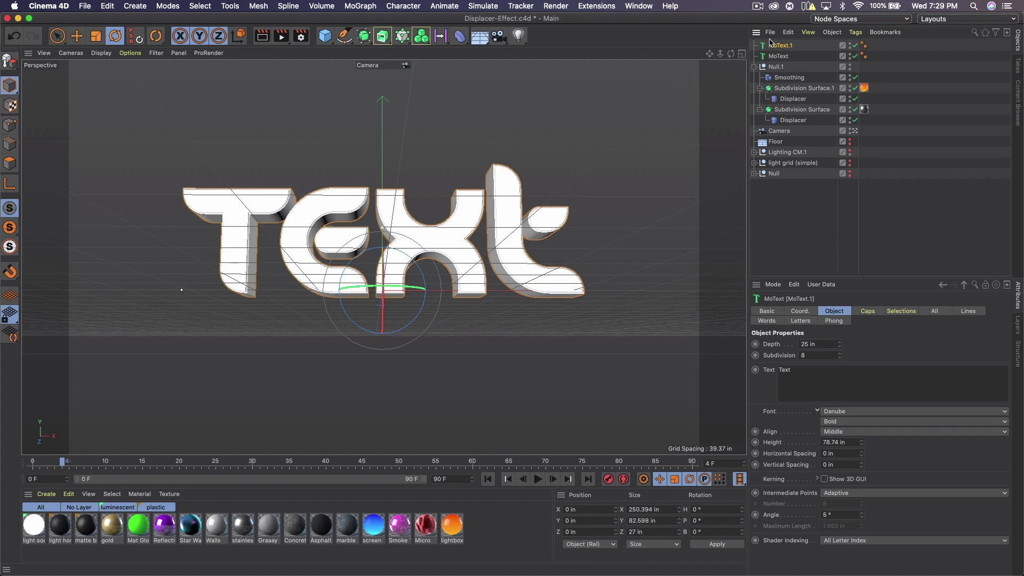
pyautogui.moveTo(780, 60); pyautogui.dragTo(800, 90)
pyautogui.moveTo(780, 46); pyautogui.dragTo(791, 120)
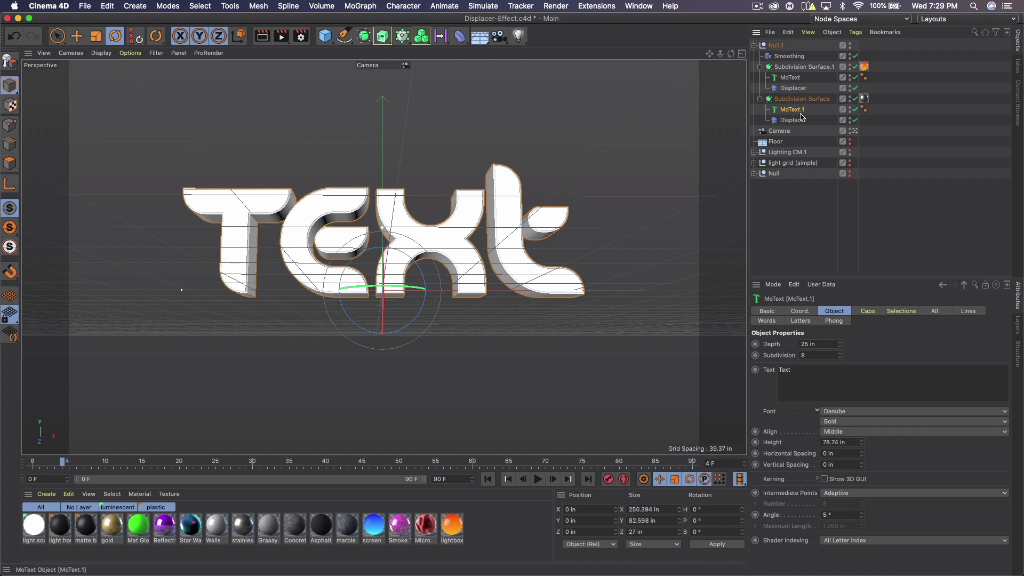
pyautogui.press('super+r')
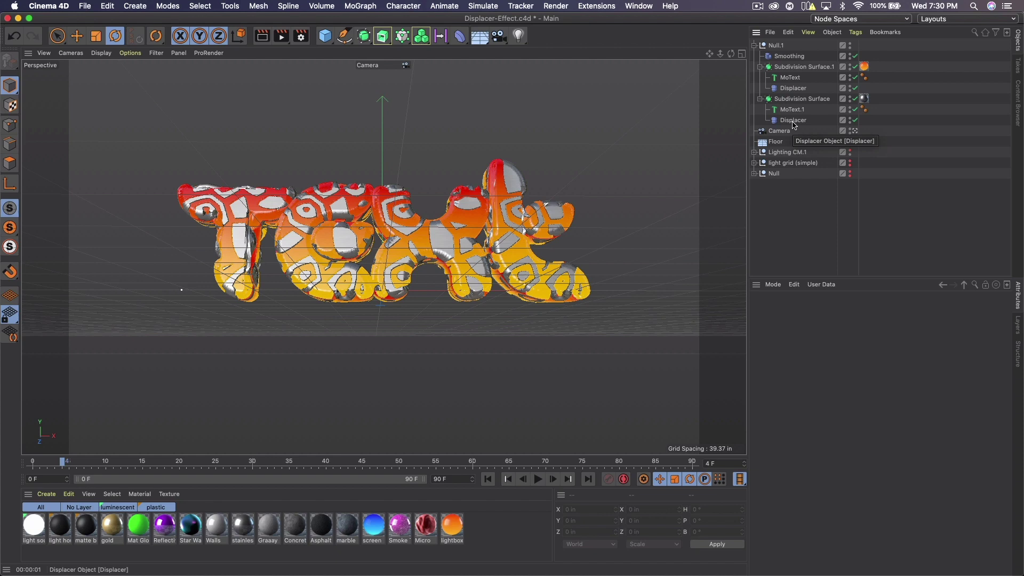
pyautogui.click(794, 121)
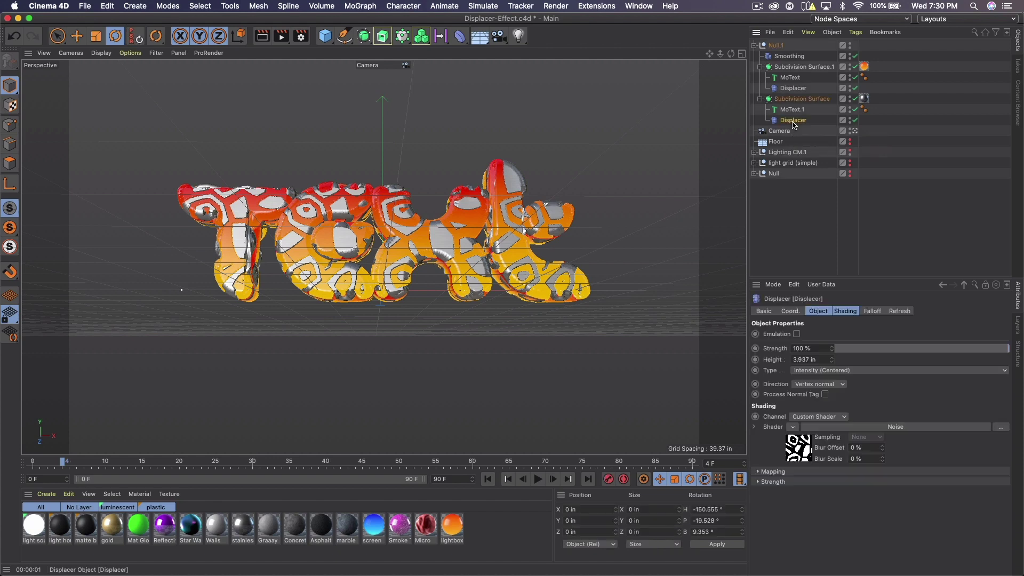
# Move the lightbox material to the other Subdivision Surface and set both Displacers' noise to Voronoi 1
pyautogui.keyDown('ctrl'); pyautogui.click(785, 89); pyautogui.keyUp('ctrl')
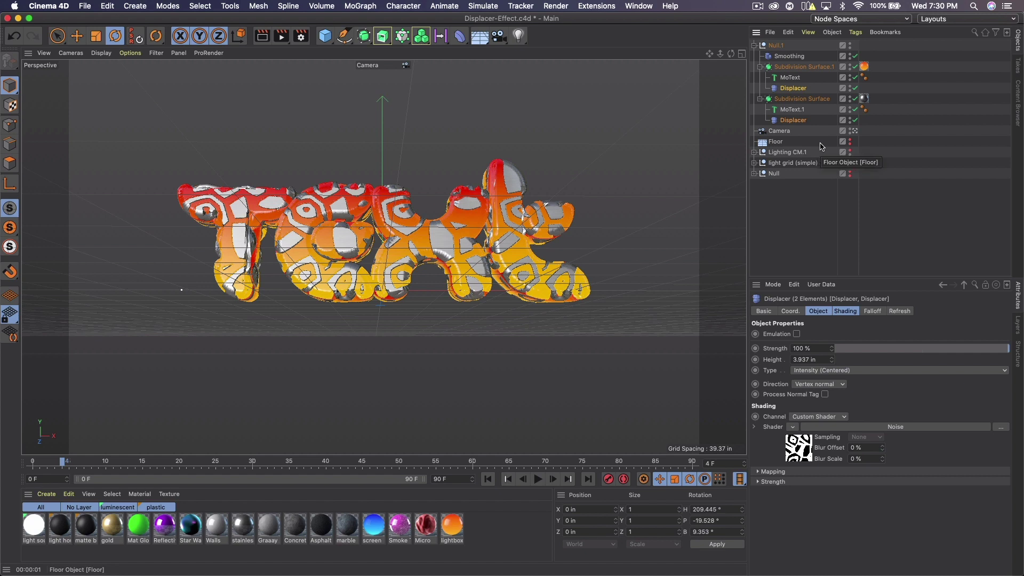
pyautogui.moveTo(864, 99)
pyautogui.mouseDown()
pyautogui.moveTo(896, 68)
pyautogui.moveTo(875, 66)
pyautogui.moveTo(865, 99)
pyautogui.mouseUp()
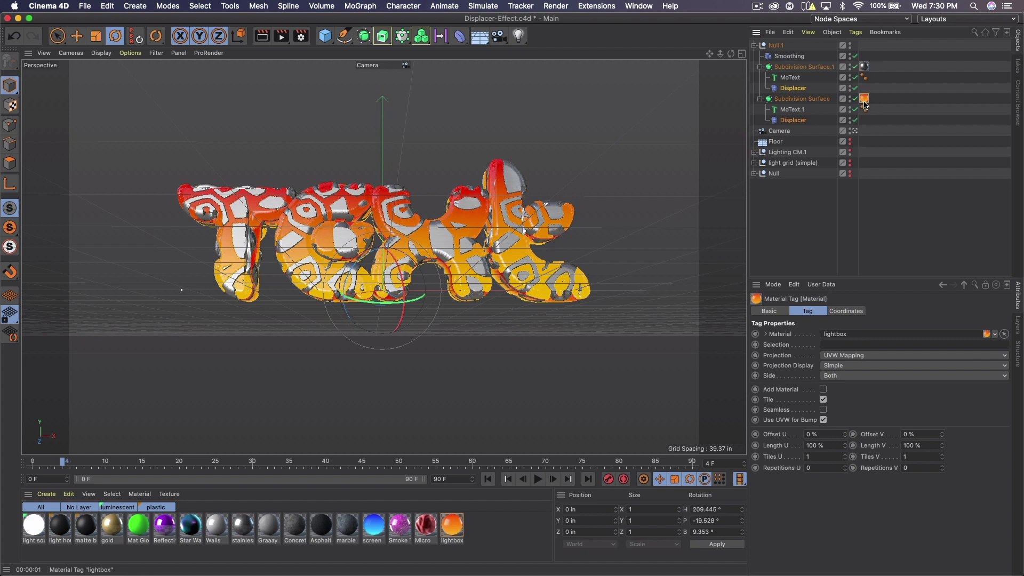
pyautogui.click(793, 121)
pyautogui.keyDown('ctrl'); pyautogui.click(791, 87); pyautogui.keyUp('ctrl')
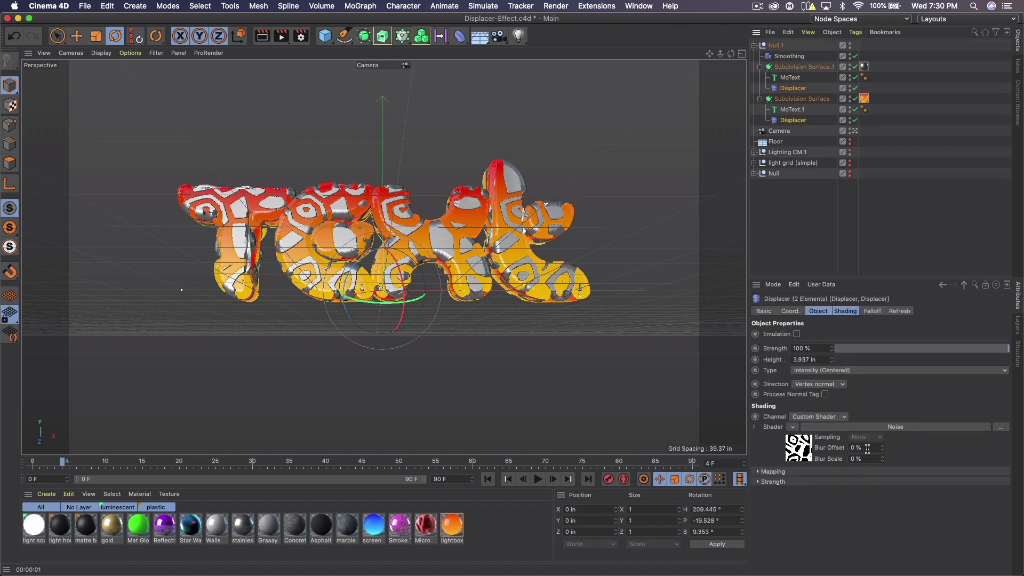
pyautogui.click(796, 457)
pyautogui.click(883, 430)
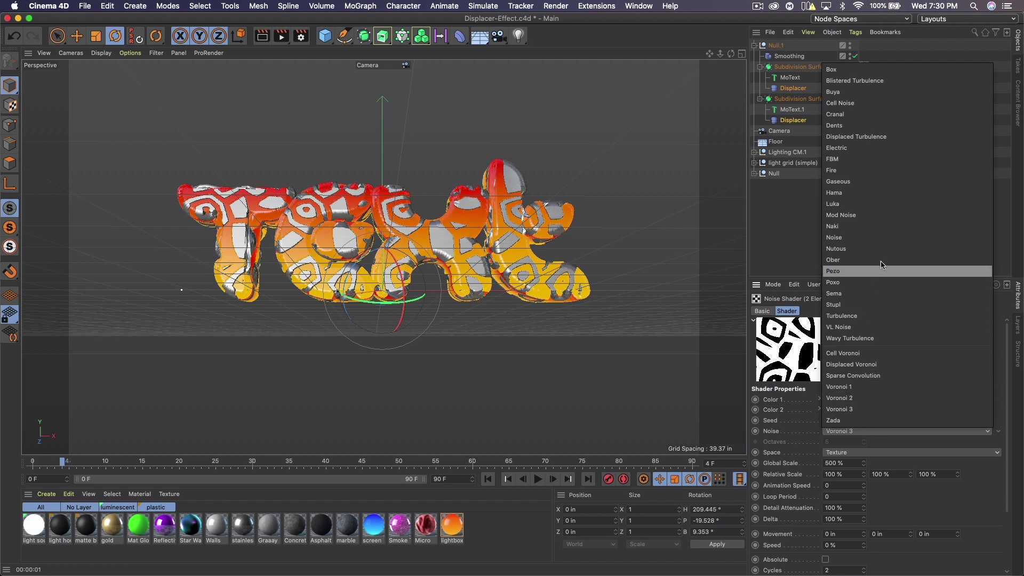
pyautogui.click(872, 386)
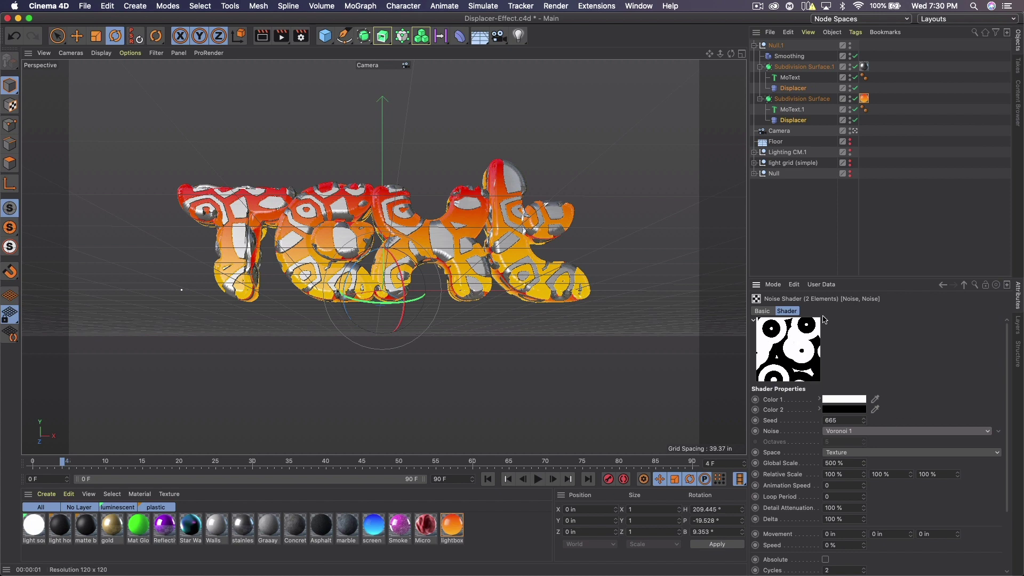
# Set both Subdivision Surfaces' editor and render subdivision levels to 2
pyautogui.click(805, 67)
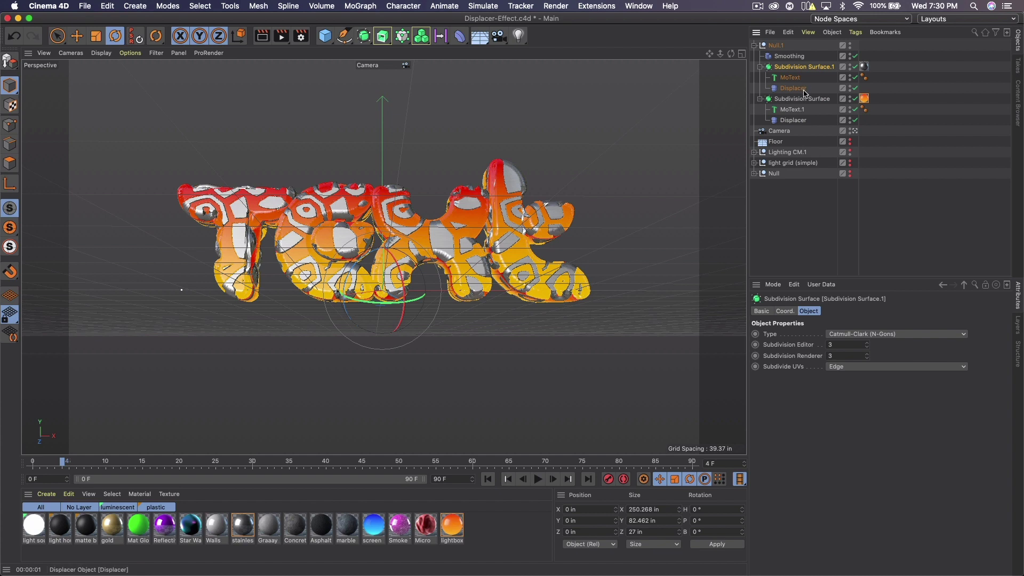
pyautogui.keyDown('ctrl'); pyautogui.click(801, 99); pyautogui.keyUp('ctrl')
pyautogui.click(847, 347)
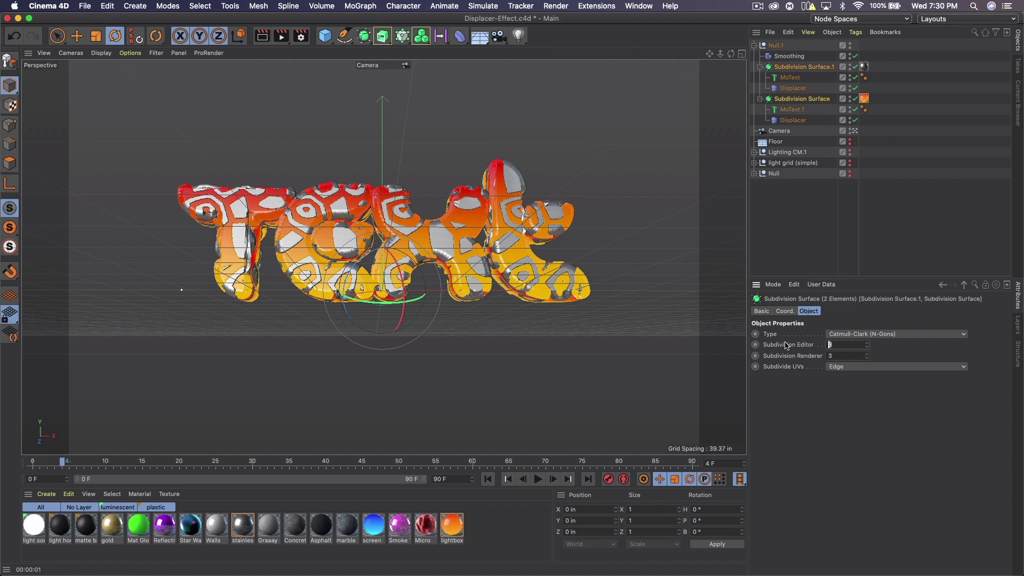
pyautogui.click(837, 356)
pyautogui.press('Return')
pyautogui.click(792, 56)
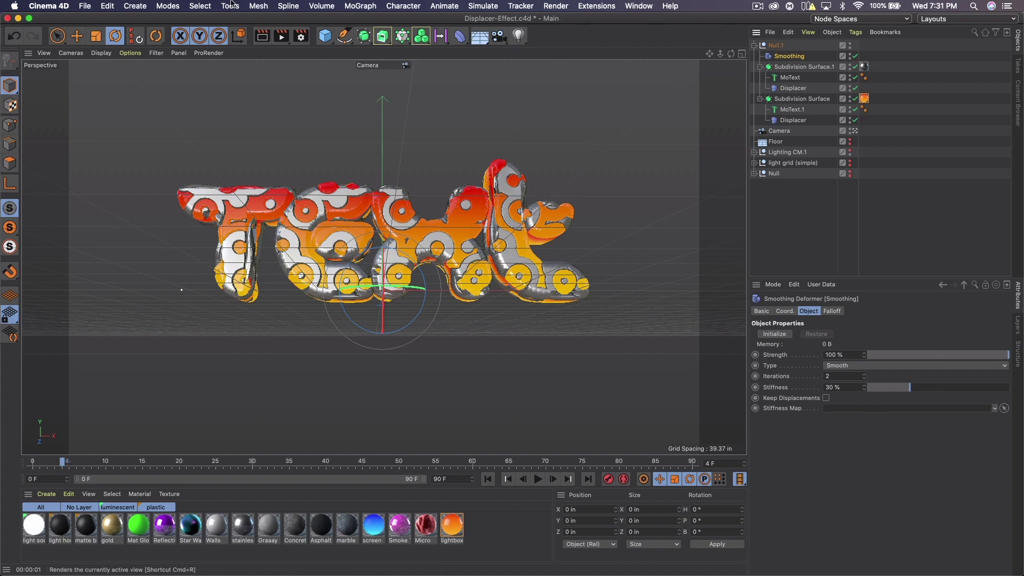
# Apply the shiny silver chrome material to Subdivision Surface.1 and re-render the viewport
pyautogui.click(262, 36)
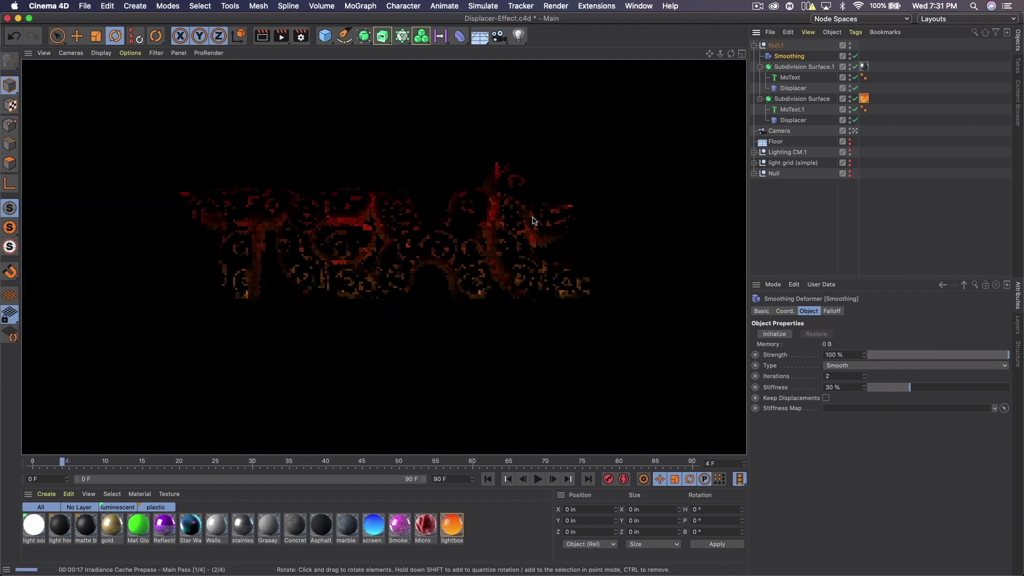
pyautogui.click(534, 220)
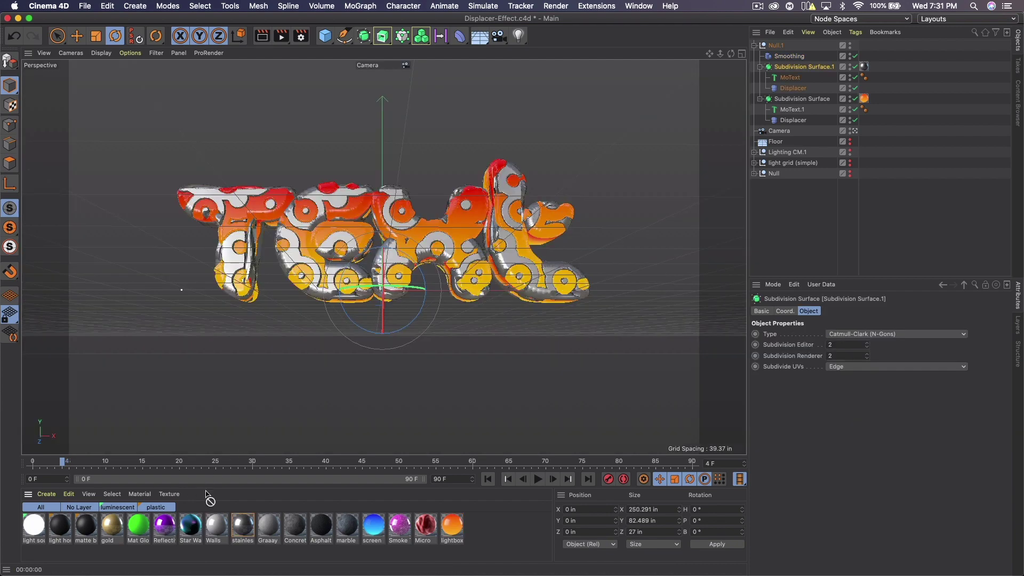
pyautogui.moveTo(207, 491); pyautogui.dragTo(864, 99)
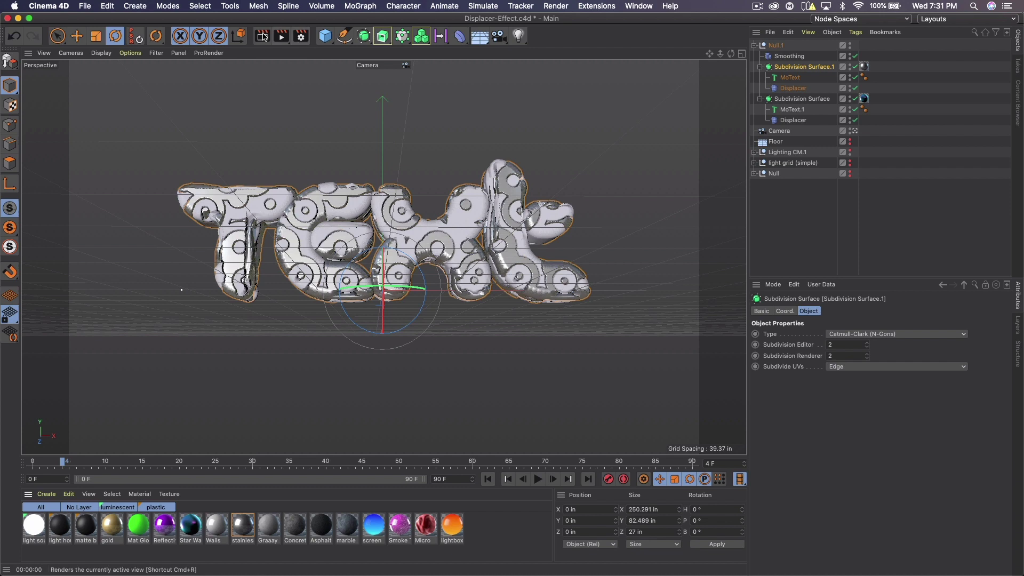
pyautogui.hotkey('ctrl', 'r')
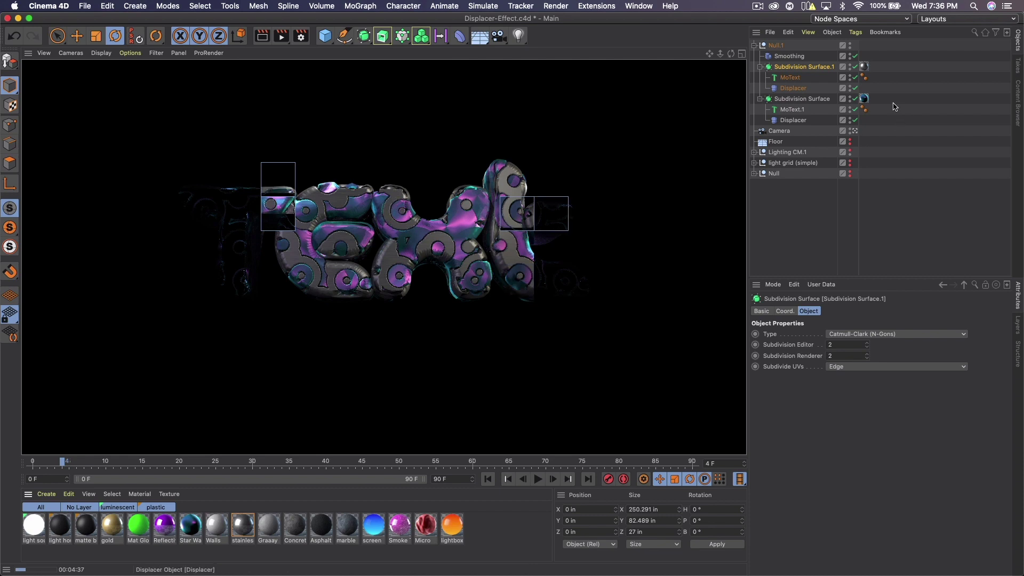
# Stop the render, edit the Smoothing iterations toward 25, then switch to the YouTube tutorial
pyautogui.click(789, 56)
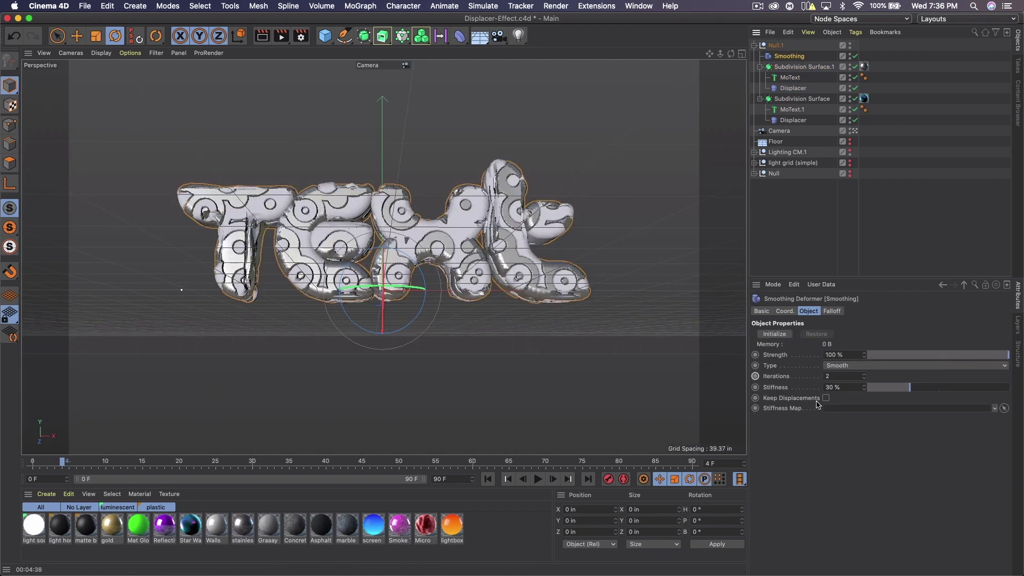
pyautogui.click(848, 376)
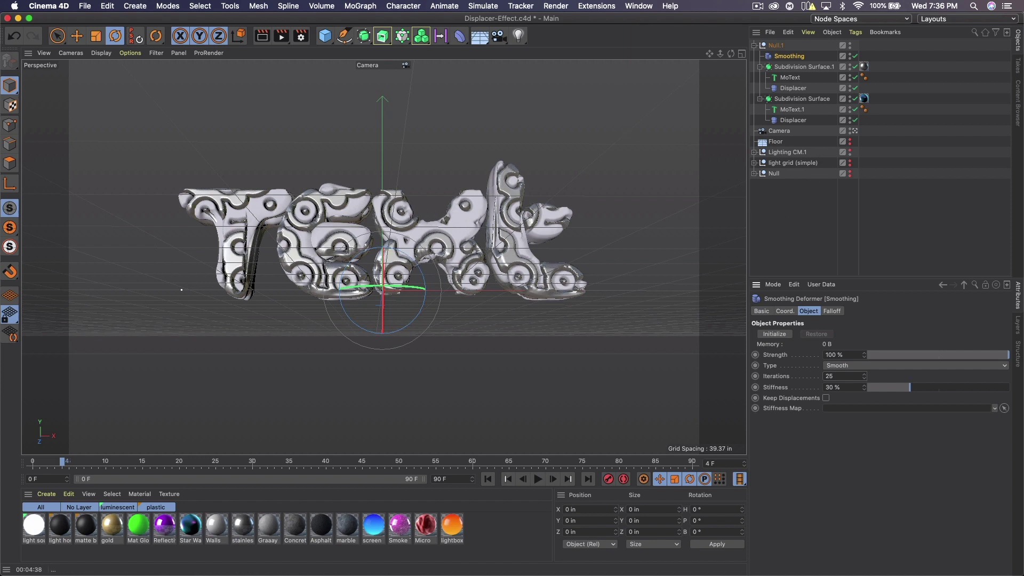
pyautogui.press('super+Tab')
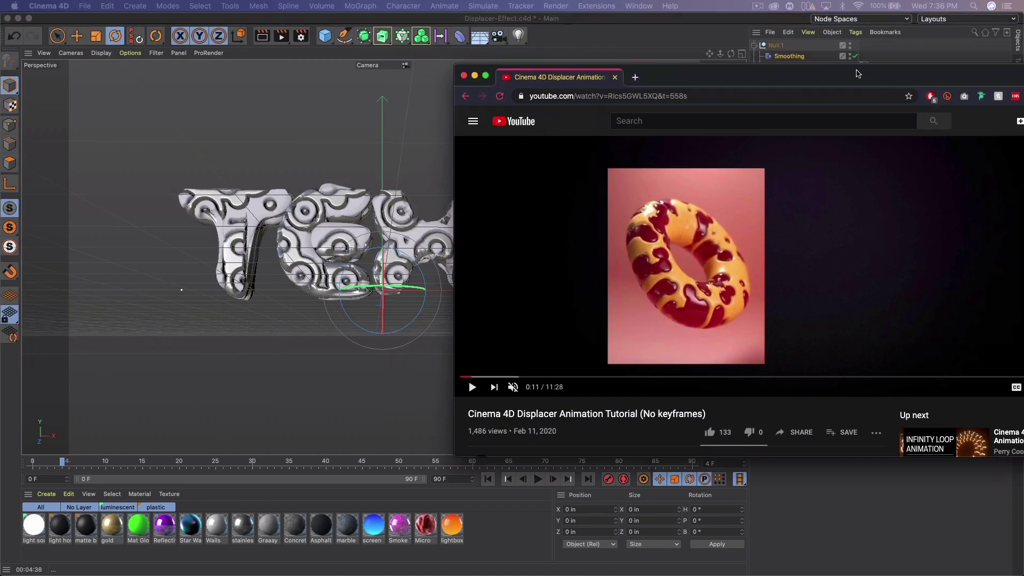
# Move the YouTube Displacer Animation Tutorial window left and scroll through its description
pyautogui.moveTo(858, 74); pyautogui.dragTo(559, 75)
pyautogui.scroll(-3, 416, 280)
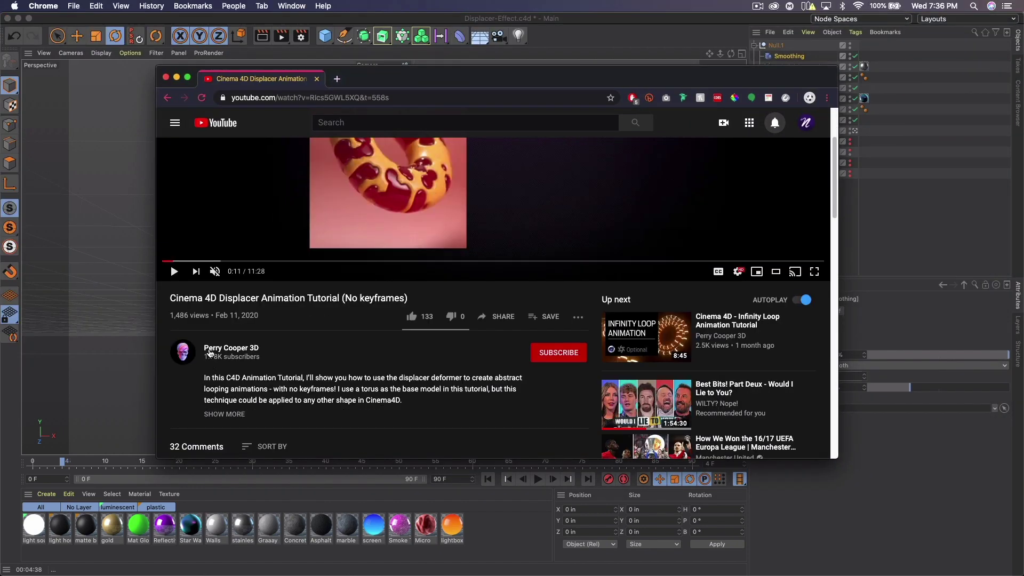
pyautogui.scroll(2, 416, 240)
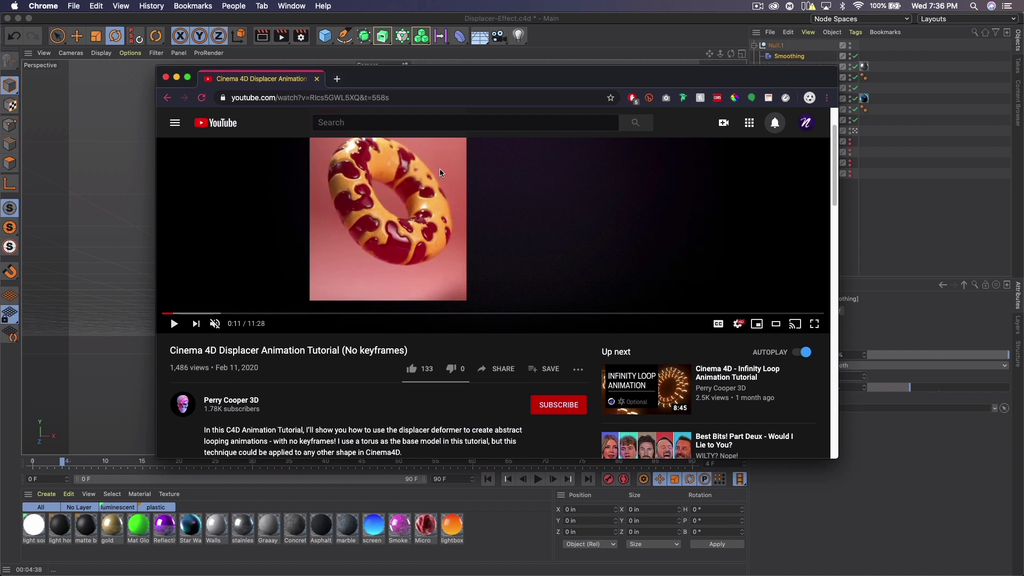
pyautogui.scroll(2, 439, 169)
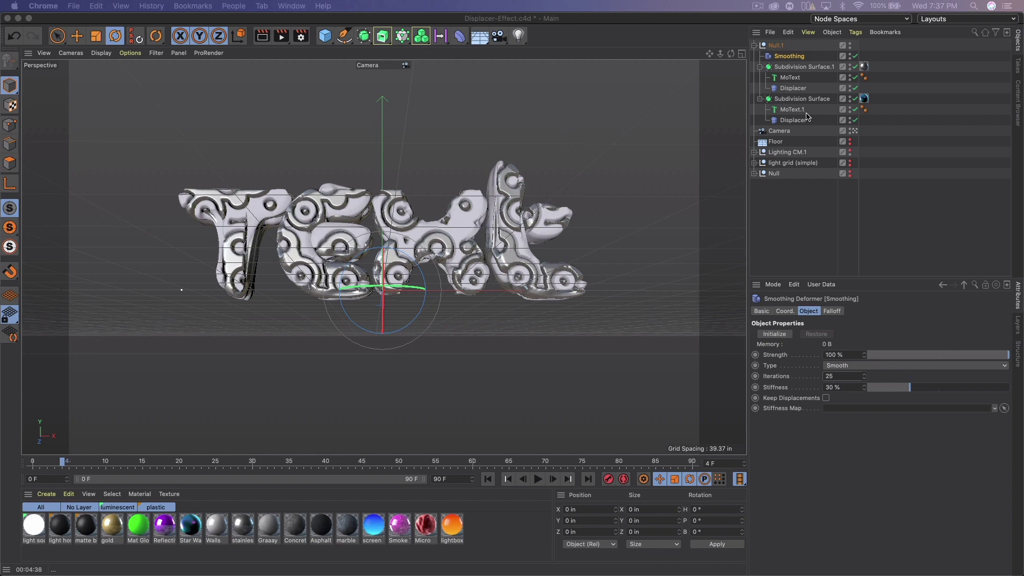
# Expand the Null group to show Random, Null.2, Null.3, Null.1 and Null
pyautogui.click(754, 174)
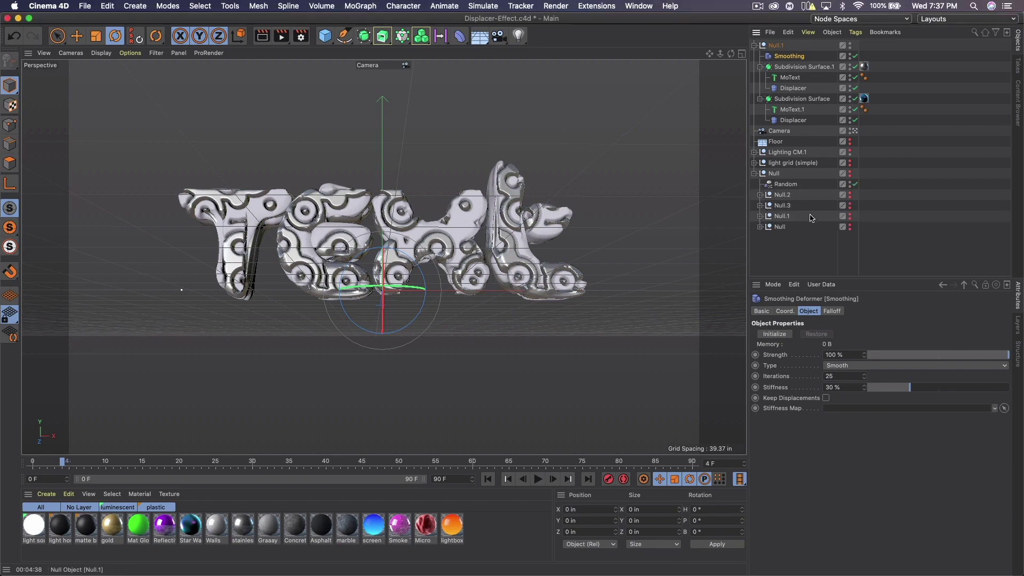